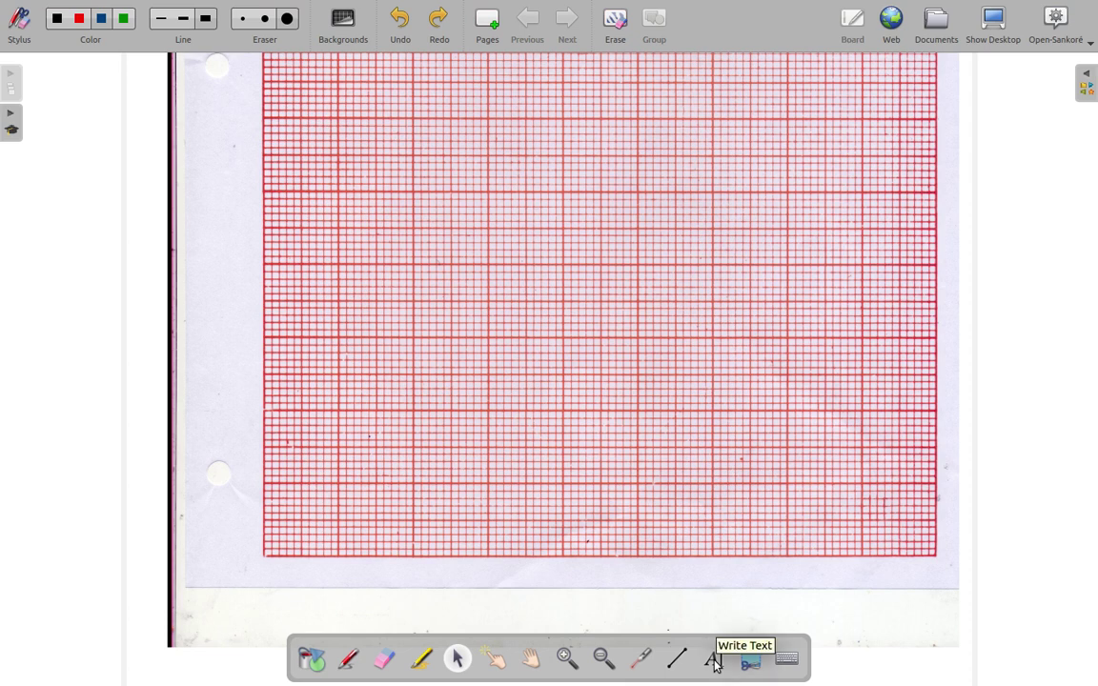
# Step: Add the title 'Frequency Curve' as a single-line text box at the page's top right
pyautogui.click(714, 659)
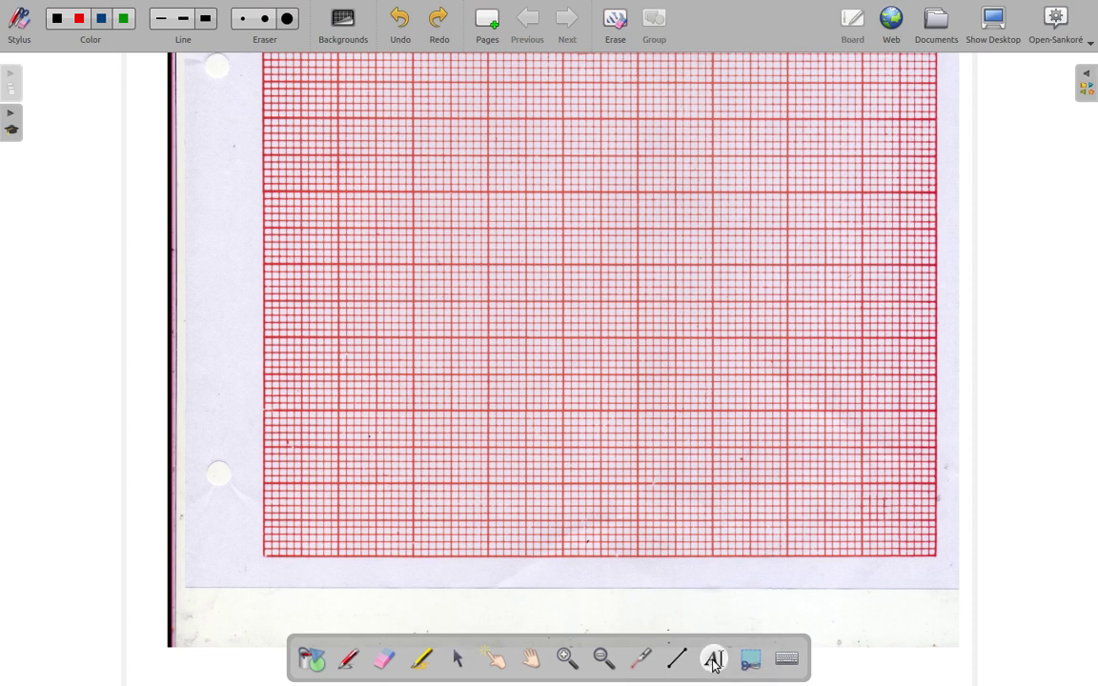
pyautogui.click(430, 98)
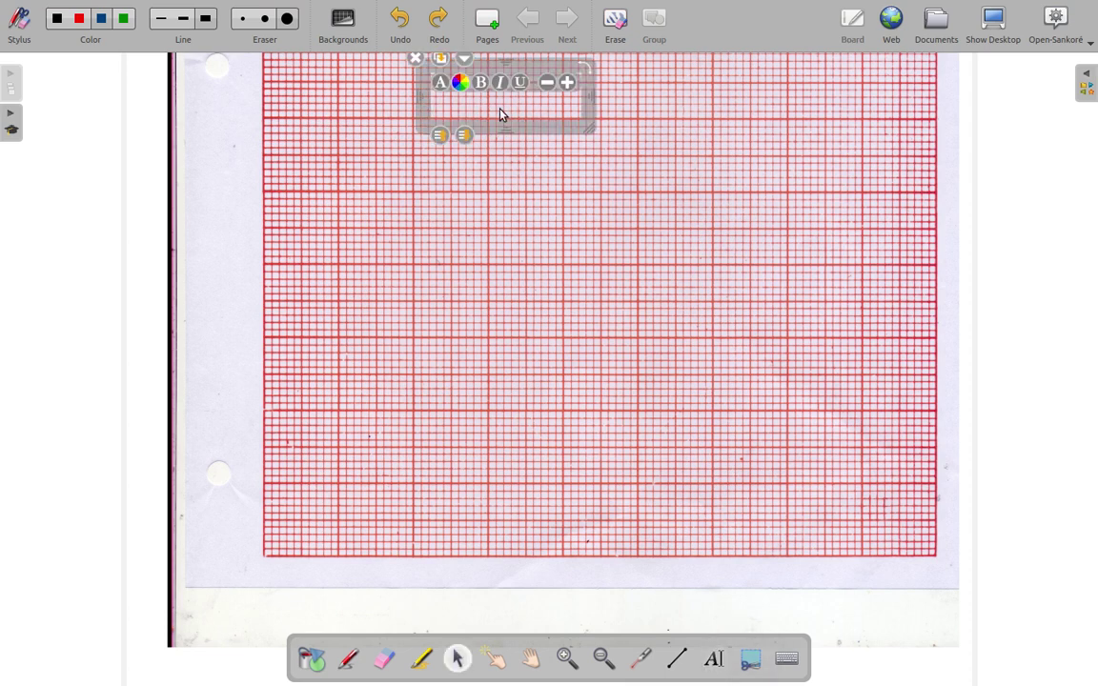
pyautogui.write('Frequency Curve')
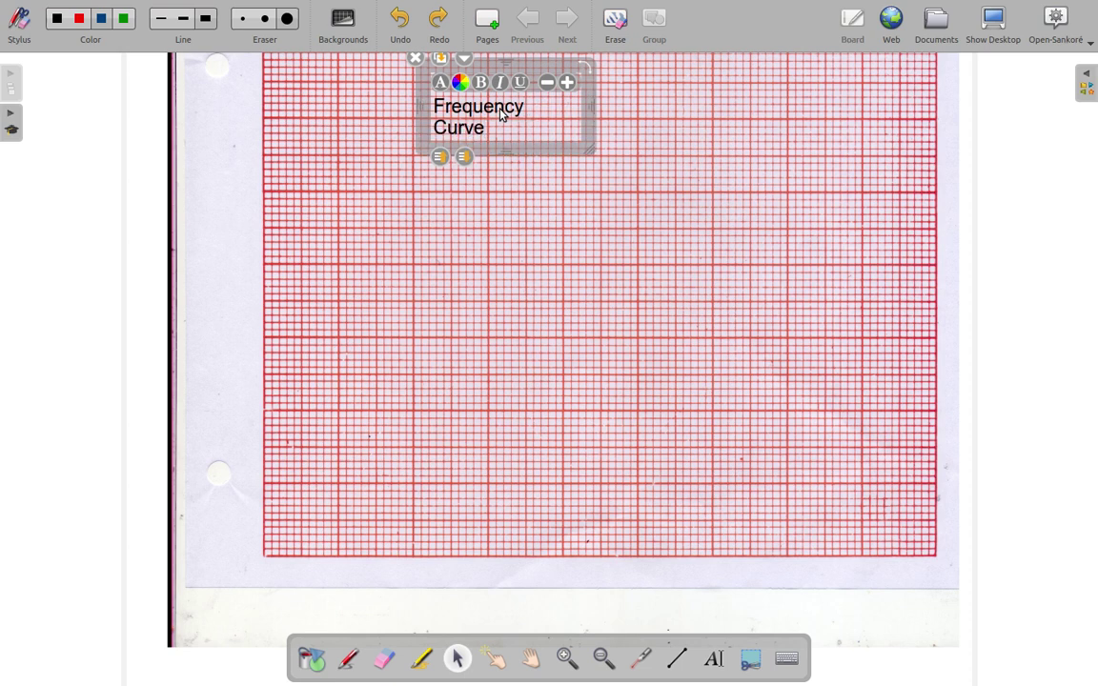
pyautogui.moveTo(587, 103); pyautogui.dragTo(637, 103)
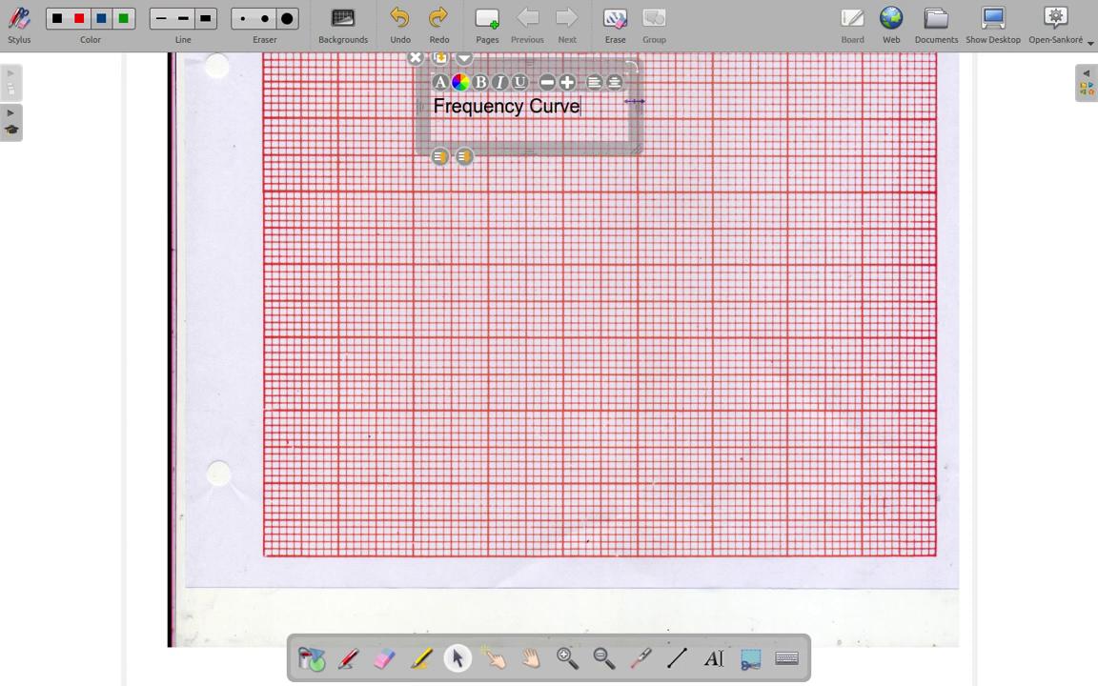
pyautogui.moveTo(603, 158); pyautogui.dragTo(1039, 174)
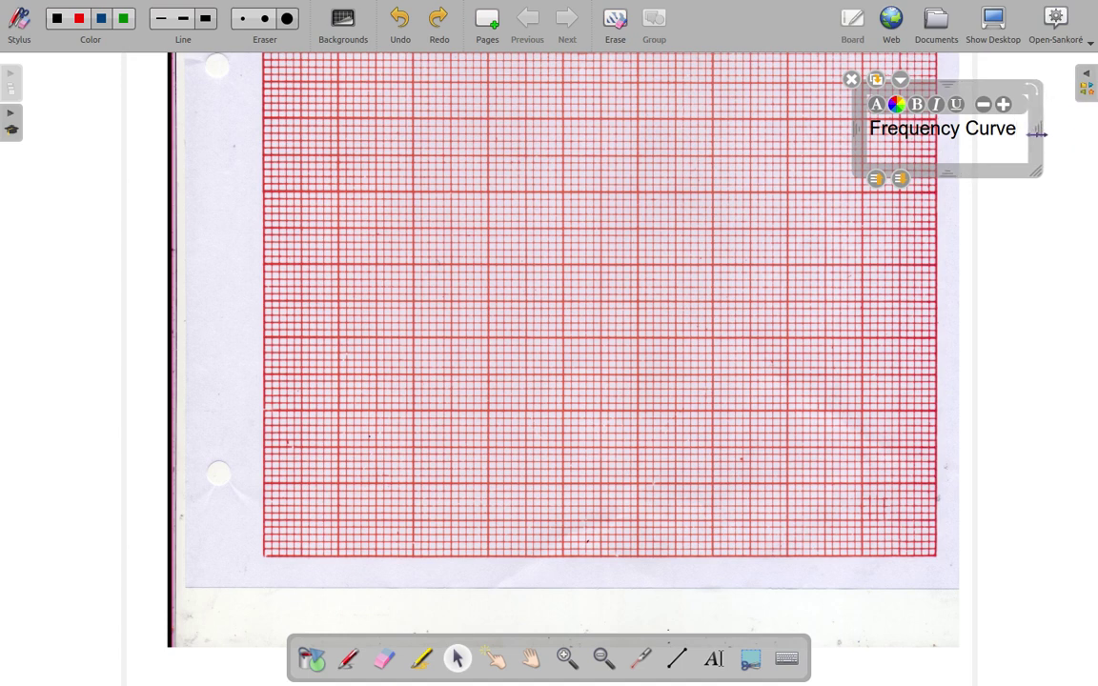
pyautogui.click(951, 178)
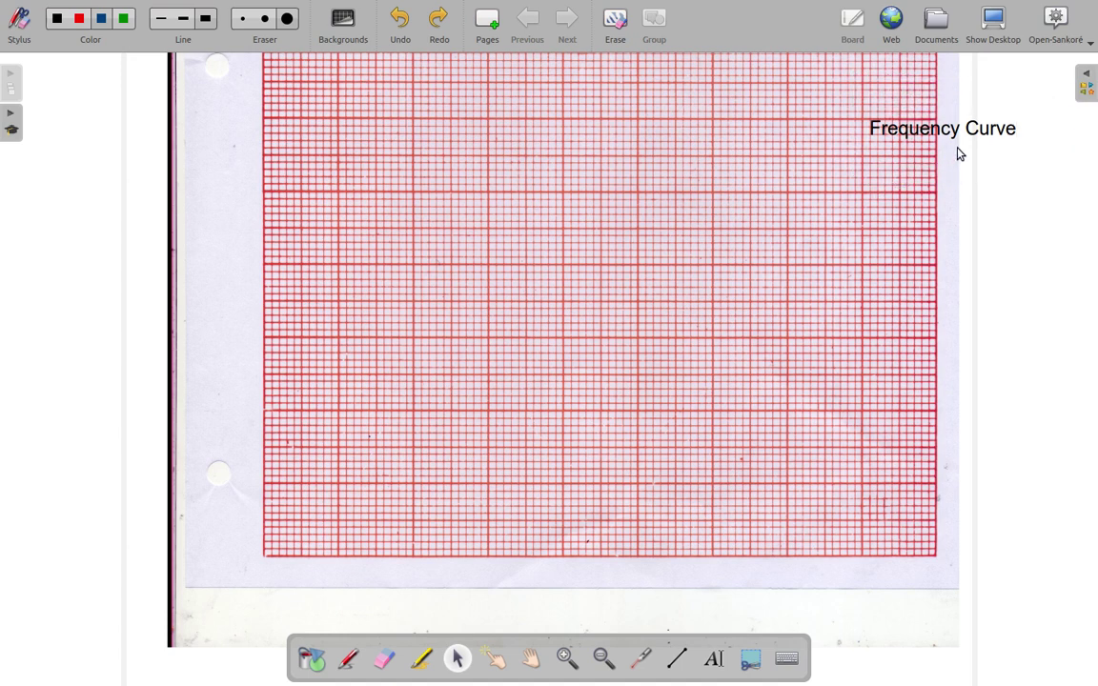
pyautogui.click(963, 140)
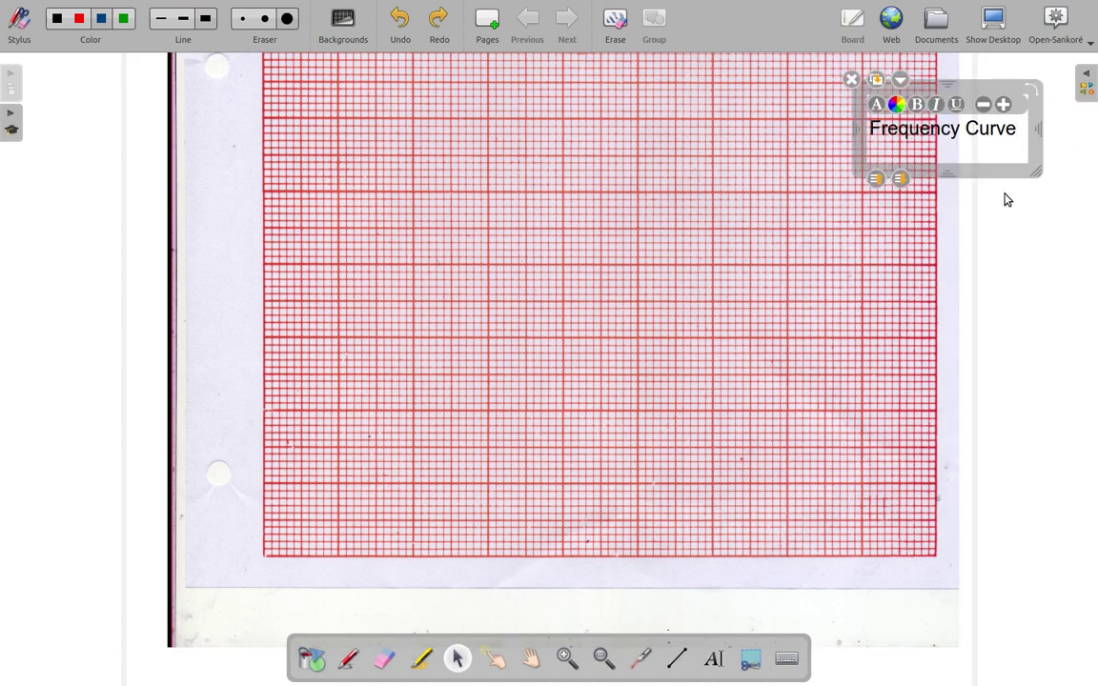
pyautogui.click(991, 217)
pyautogui.moveTo(972, 139); pyautogui.dragTo(1050, 149)
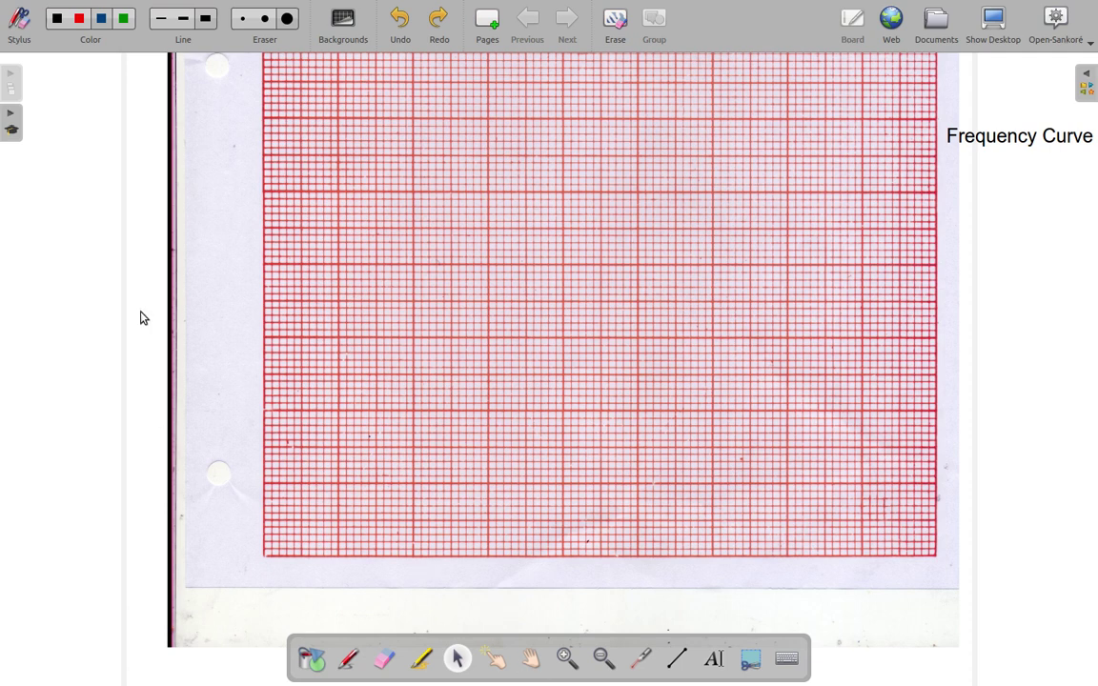
# Step: Draw five adjoining blue bars with straight lines, rising to the tallest middle bar and stepping down
pyautogui.click(677, 658)
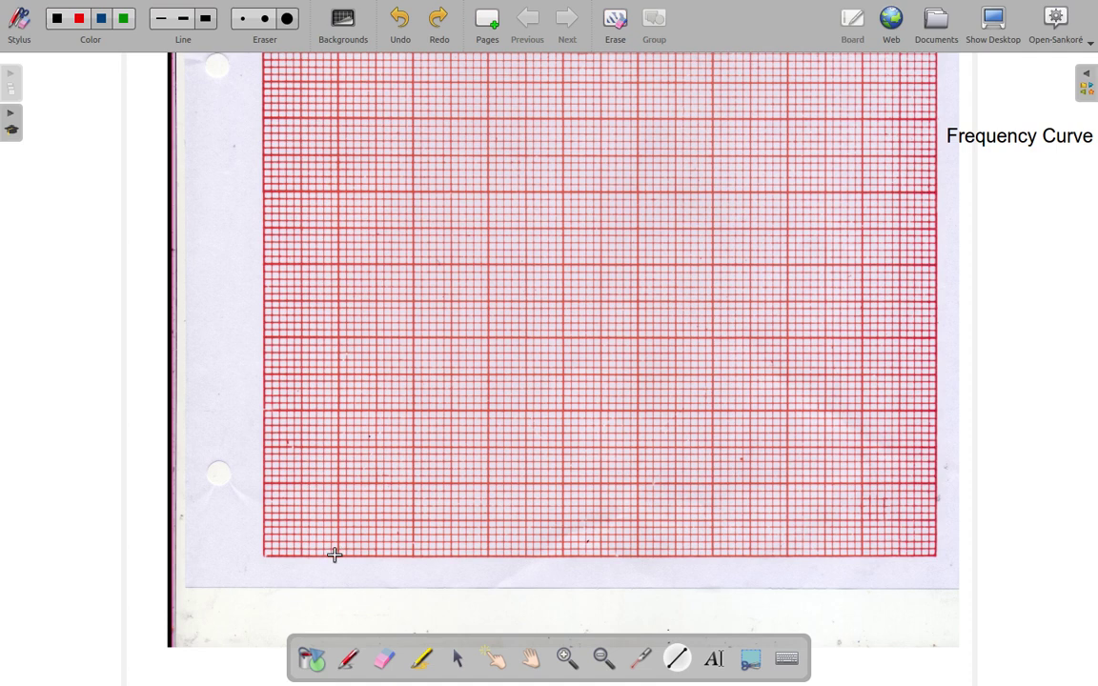
pyautogui.moveTo(338, 557)
pyautogui.mouseDown()
pyautogui.moveTo(339, 352)
pyautogui.moveTo(358, 338)
pyautogui.moveTo(410, 338)
pyautogui.moveTo(424, 404)
pyautogui.moveTo(410, 539)
pyautogui.mouseUp()
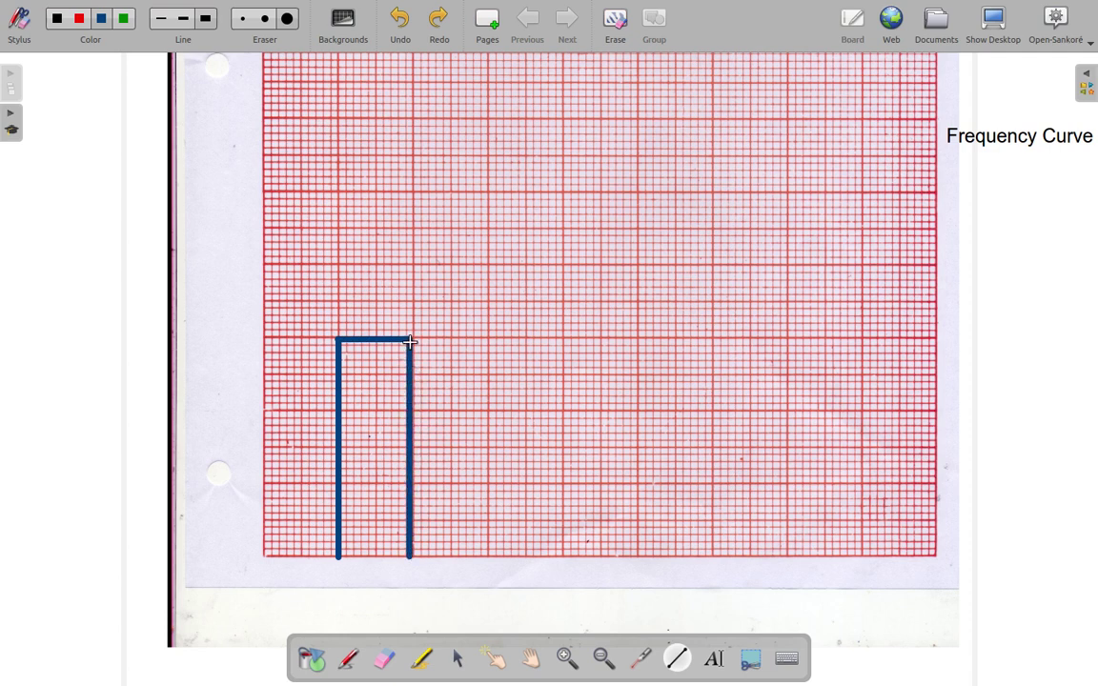
pyautogui.moveTo(409, 340)
pyautogui.mouseDown()
pyautogui.moveTo(410, 260)
pyautogui.moveTo(477, 259)
pyautogui.moveTo(499, 373)
pyautogui.moveTo(502, 544)
pyautogui.moveTo(488, 562)
pyautogui.mouseUp()
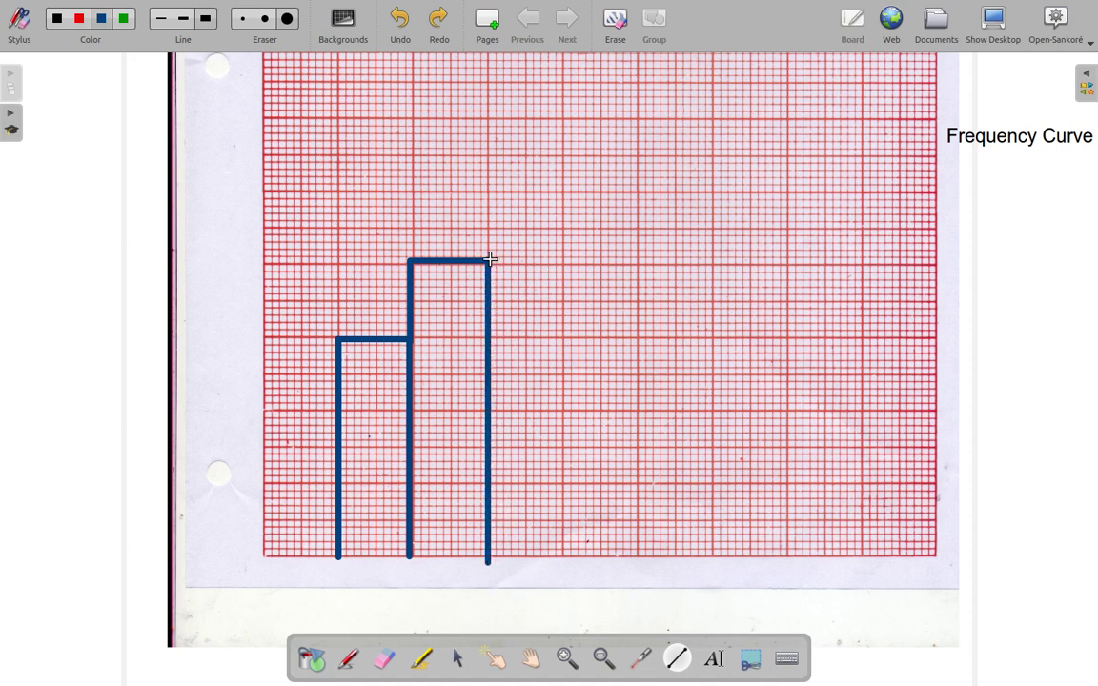
pyautogui.moveTo(490, 259)
pyautogui.mouseDown()
pyautogui.moveTo(487, 208)
pyautogui.moveTo(563, 193)
pyautogui.moveTo(578, 551)
pyautogui.mouseUp()
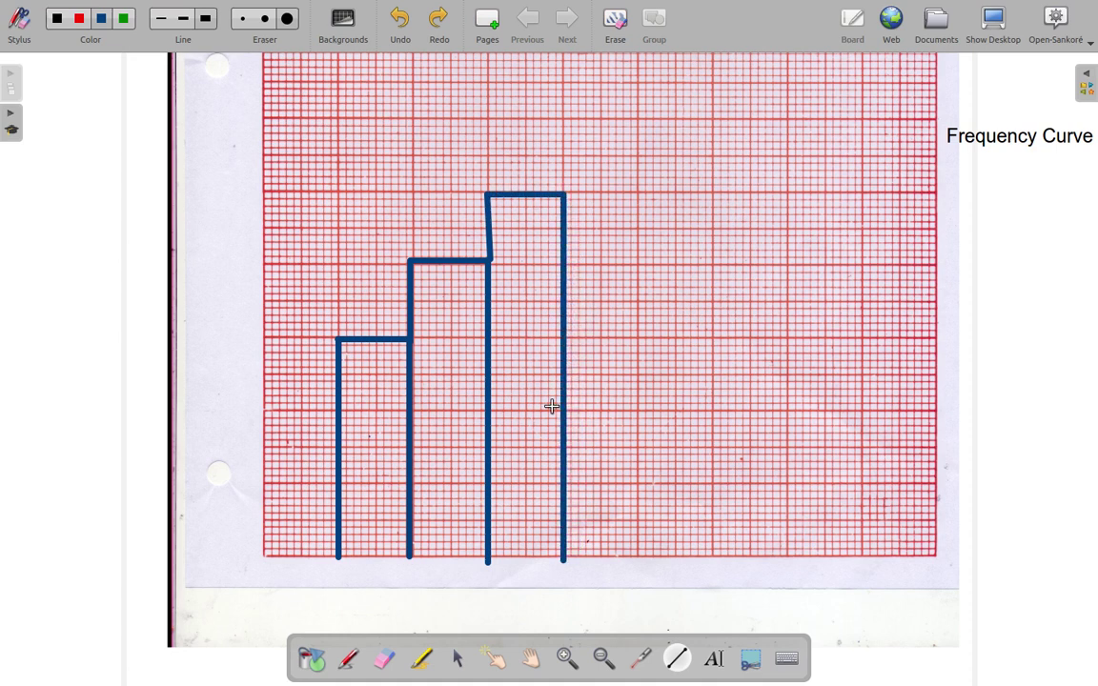
pyautogui.moveTo(563, 374)
pyautogui.mouseDown()
pyautogui.moveTo(632, 375)
pyautogui.moveTo(648, 441)
pyautogui.moveTo(637, 368)
pyautogui.moveTo(639, 524)
pyautogui.mouseUp()
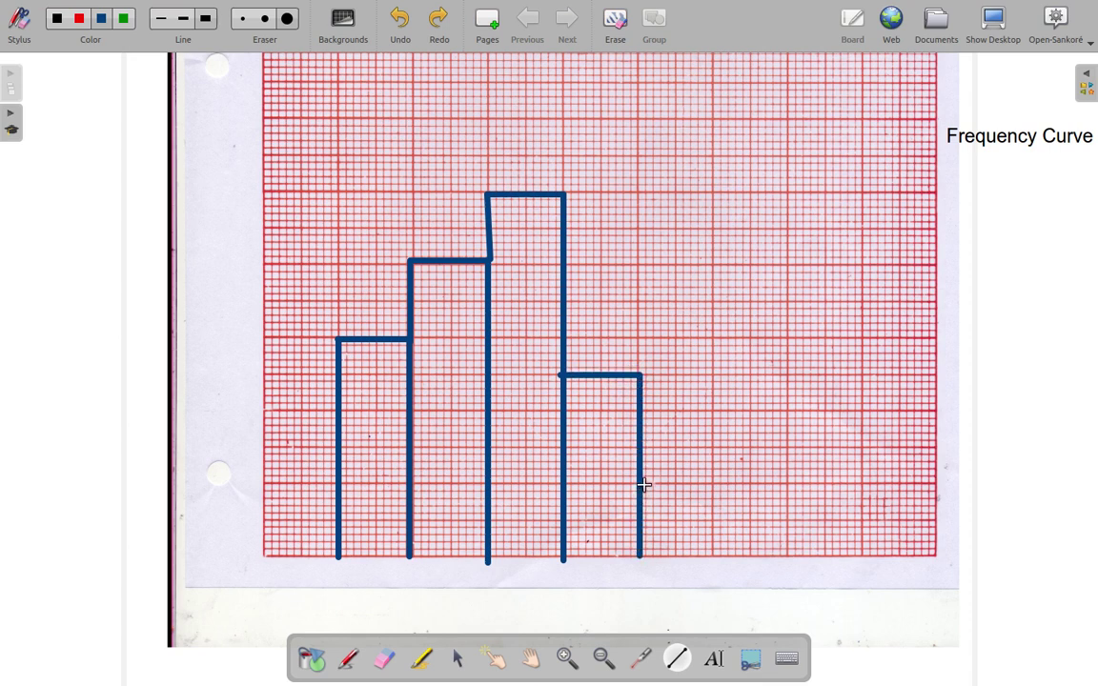
pyautogui.moveTo(642, 481)
pyautogui.mouseDown()
pyautogui.moveTo(702, 481)
pyautogui.moveTo(712, 514)
pyautogui.mouseUp()
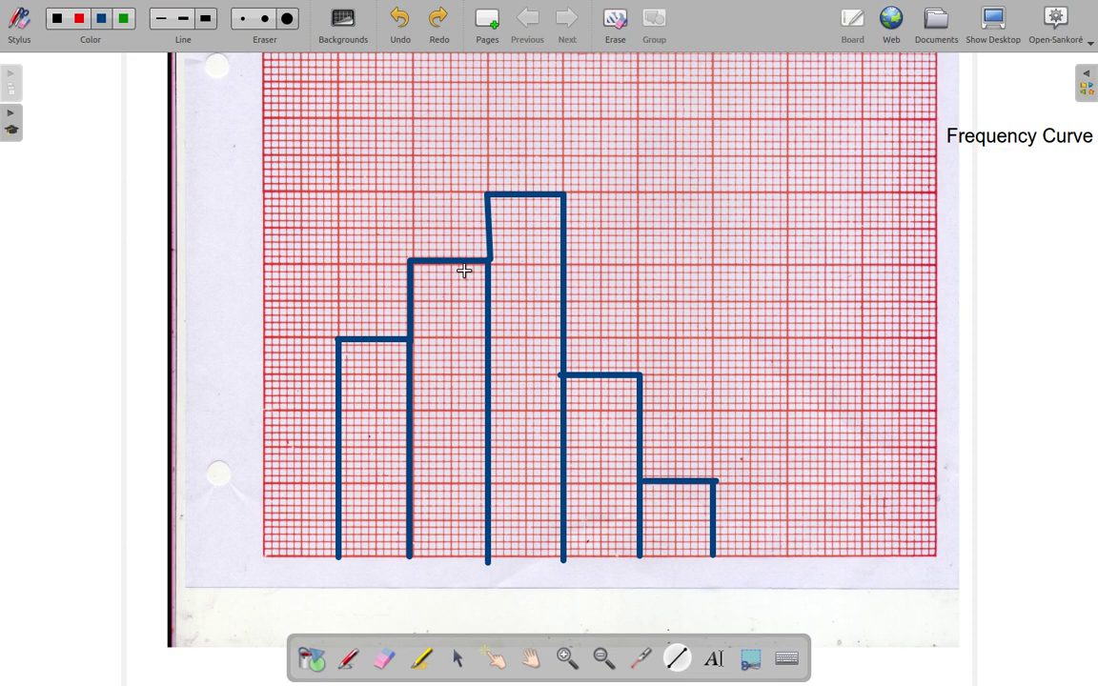
# Step: In green, join the bar tops, run the ends down to the baseline, and draw a base line
pyautogui.click(124, 18)
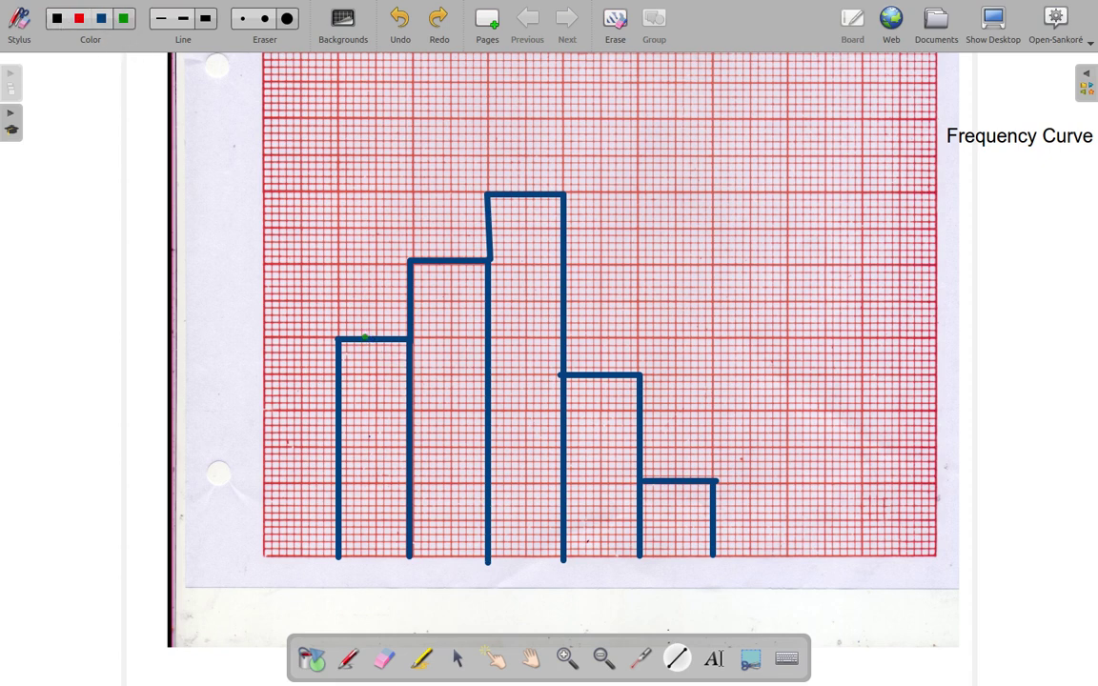
pyautogui.moveTo(364, 335)
pyautogui.mouseDown()
pyautogui.moveTo(521, 197)
pyautogui.moveTo(559, 245)
pyautogui.moveTo(607, 375)
pyautogui.moveTo(676, 479)
pyautogui.mouseUp()
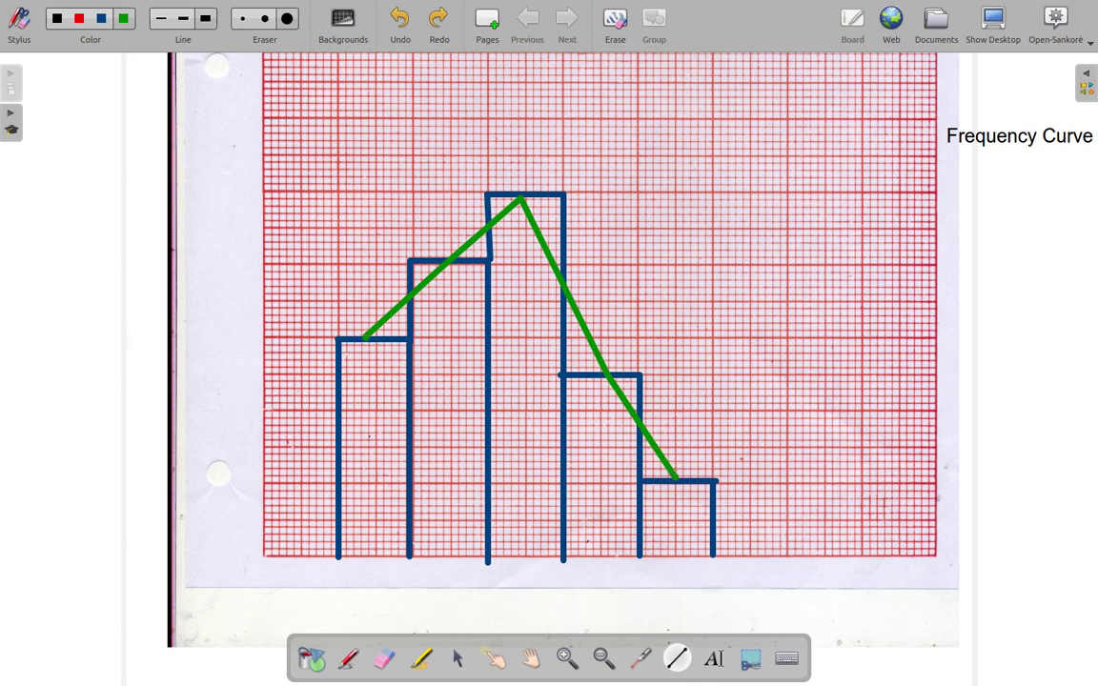
pyautogui.moveTo(362, 339)
pyautogui.mouseDown()
pyautogui.moveTo(305, 497)
pyautogui.moveTo(297, 555)
pyautogui.mouseUp()
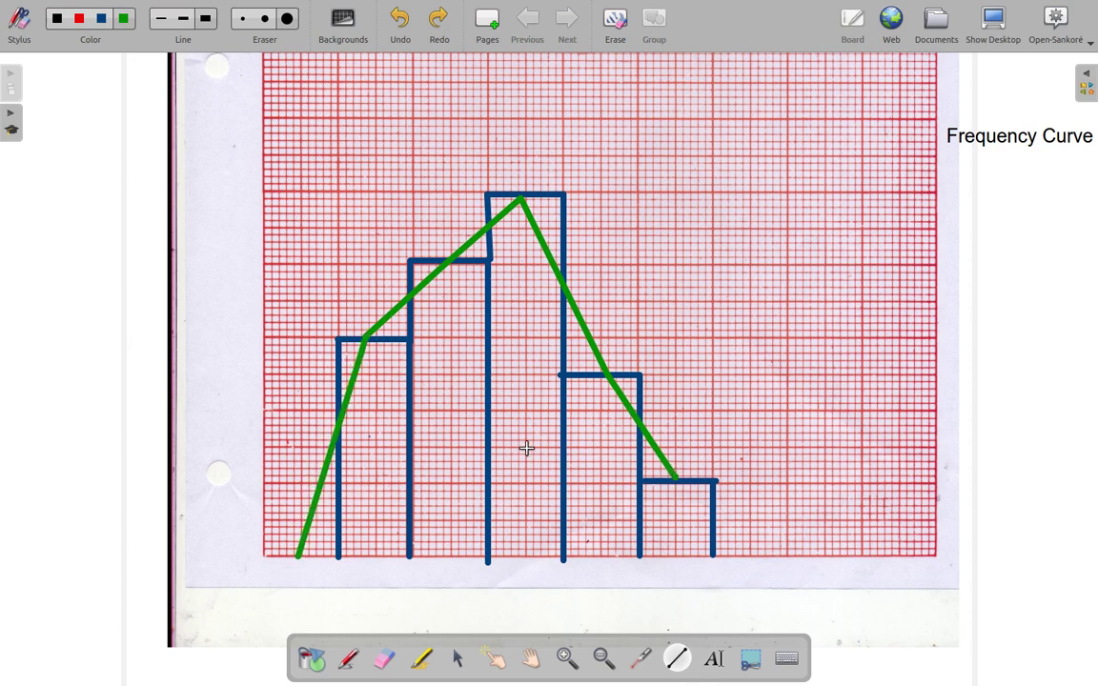
pyautogui.moveTo(669, 470)
pyautogui.mouseDown()
pyautogui.moveTo(752, 515)
pyautogui.moveTo(749, 550)
pyautogui.mouseUp()
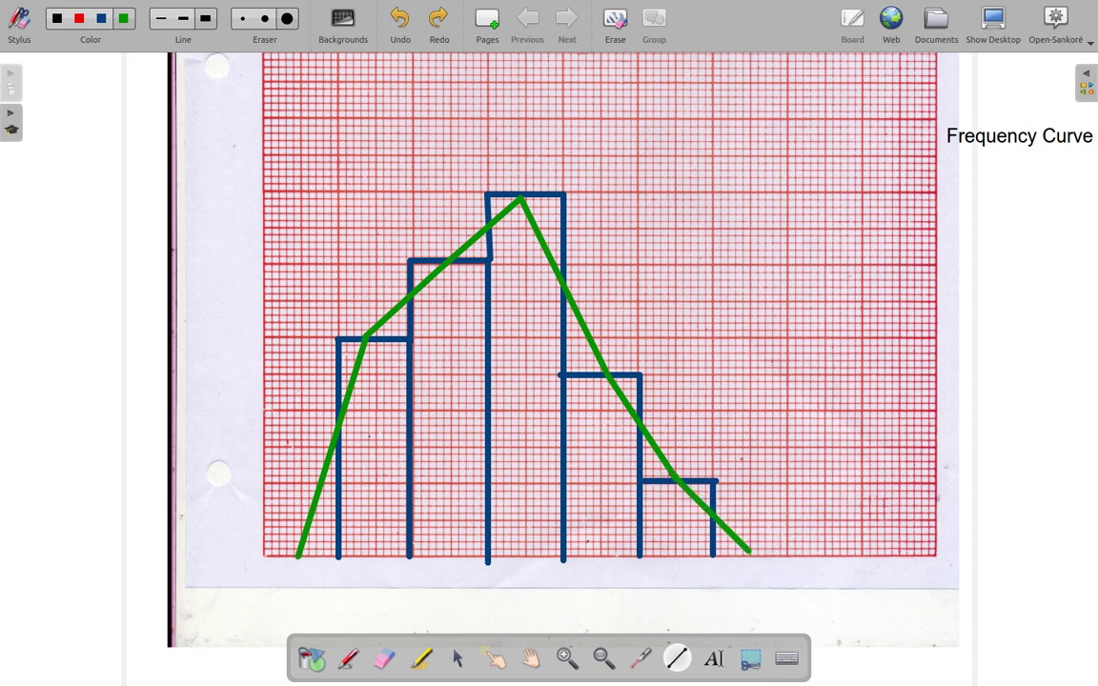
pyautogui.moveTo(294, 558); pyautogui.dragTo(723, 558)
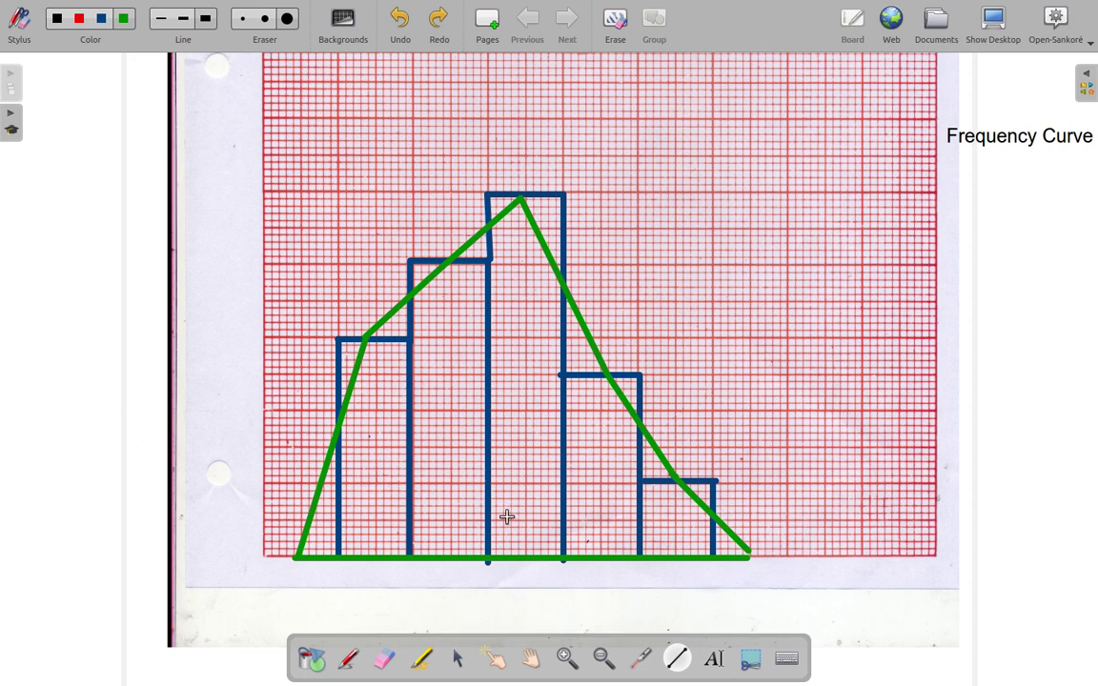
# Step: Point out the curve's right-hand slope and the green line with the Laser Pointer
pyautogui.hotkey('ctrl', 'shift', 'l')
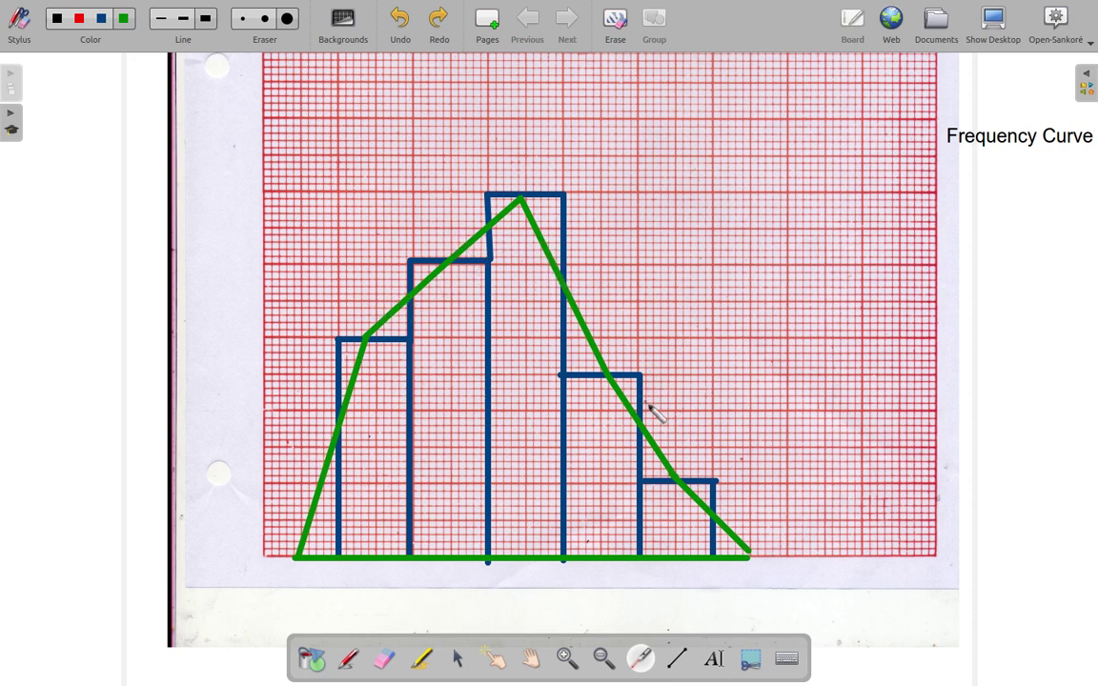
pyautogui.moveTo(684, 457)
pyautogui.mouseDown()
pyautogui.moveTo(705, 500)
pyautogui.moveTo(706, 477)
pyautogui.mouseUp()
pyautogui.moveTo(348, 303)
pyautogui.mouseDown()
pyautogui.moveTo(429, 294)
pyautogui.moveTo(519, 202)
pyautogui.mouseUp()
# Step: Delete the tallest column's top bar, undoing an accidental deletion of a green segment
pyautogui.click(458, 659)
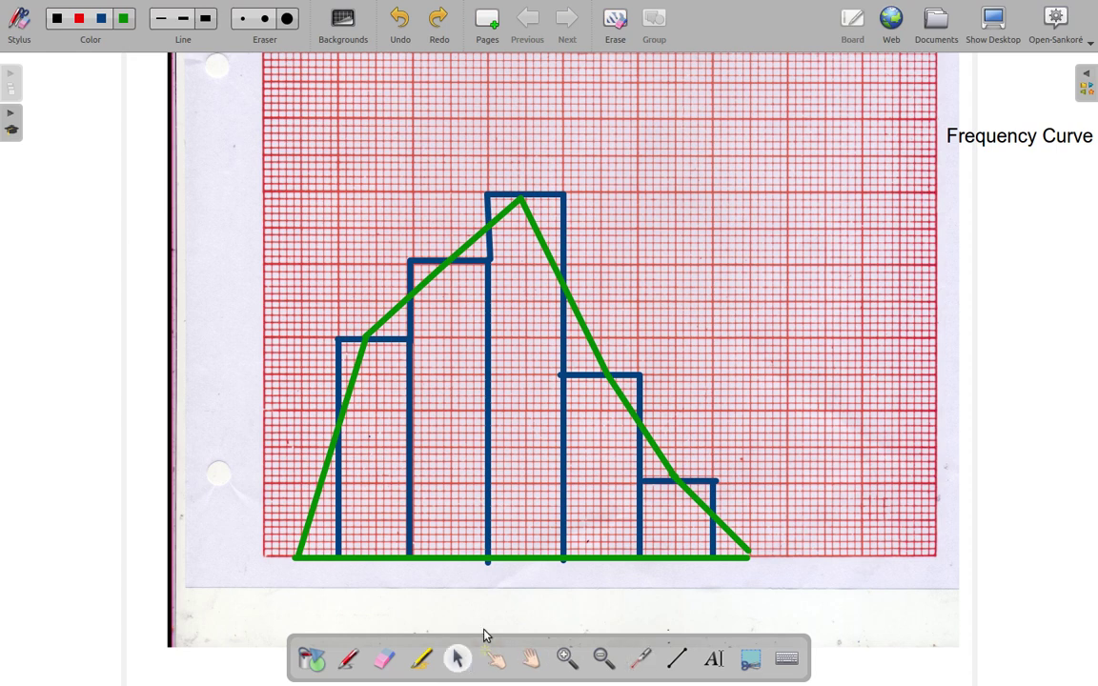
pyautogui.click(490, 516)
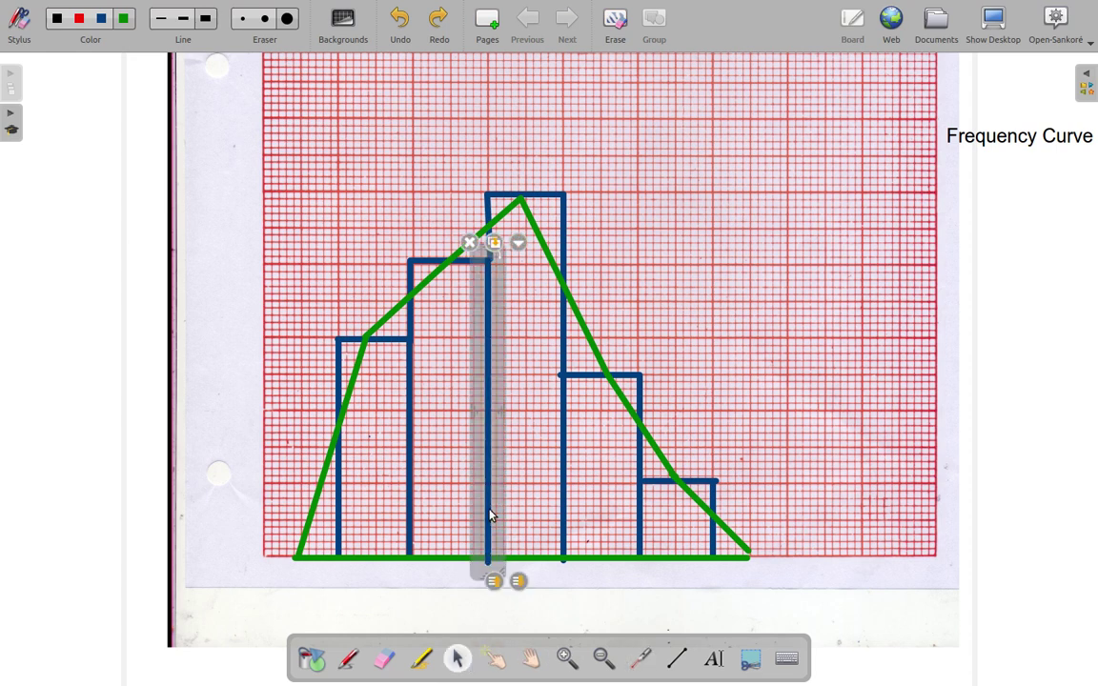
pyautogui.click(467, 242)
pyautogui.click(545, 197)
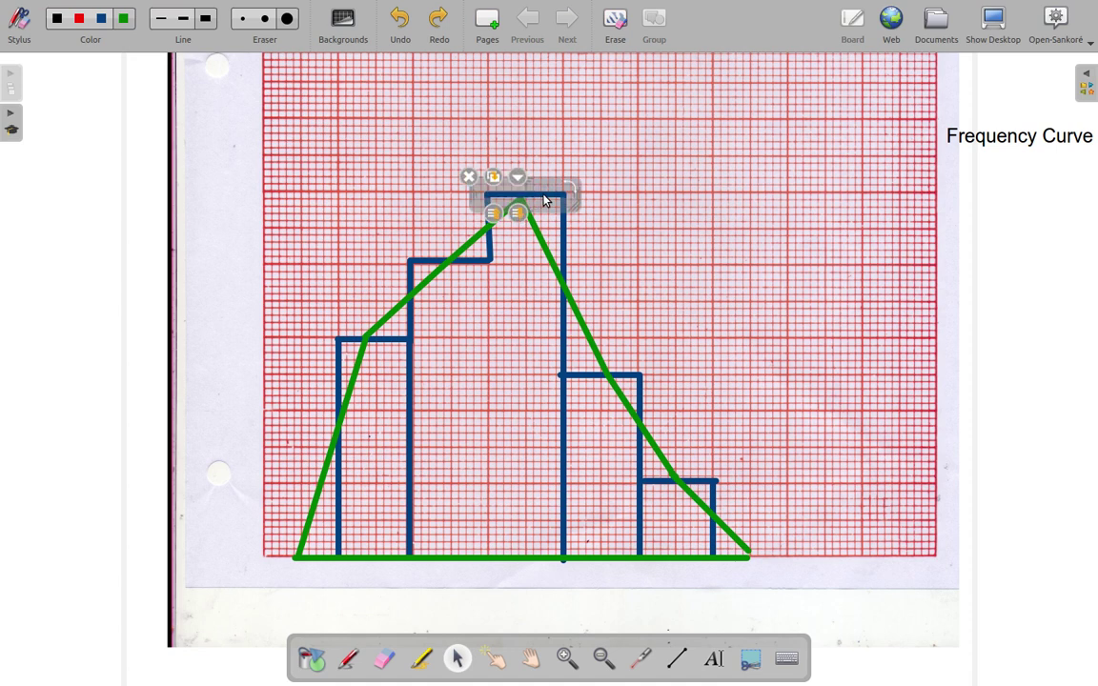
pyautogui.click(468, 176)
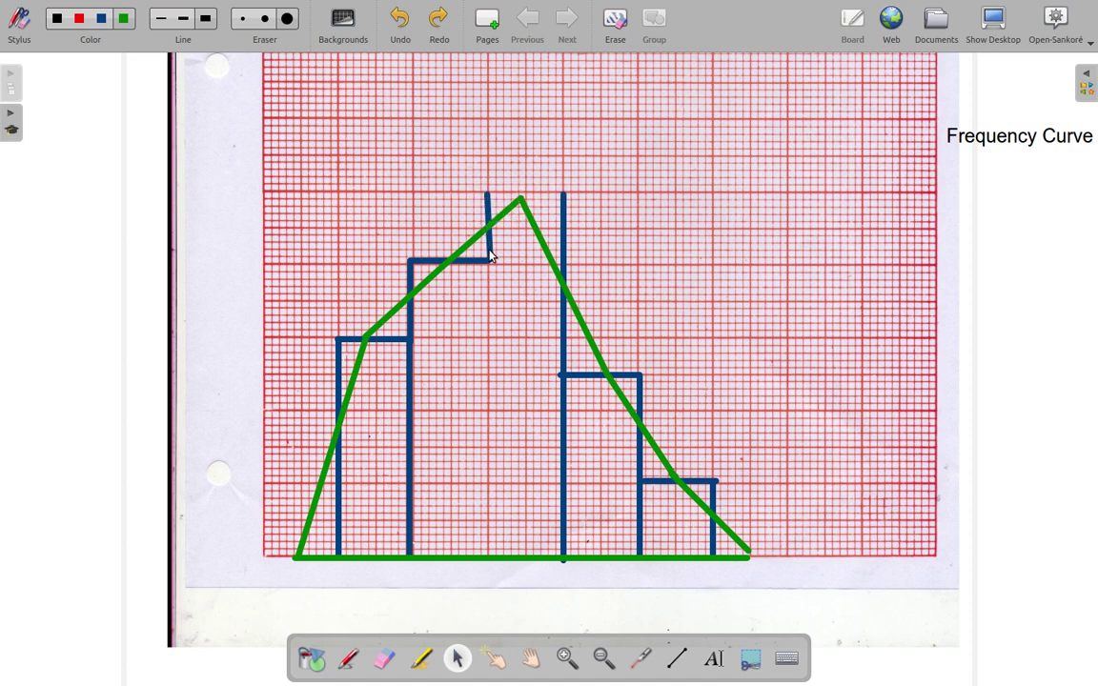
pyautogui.click(490, 255)
pyautogui.click(424, 179)
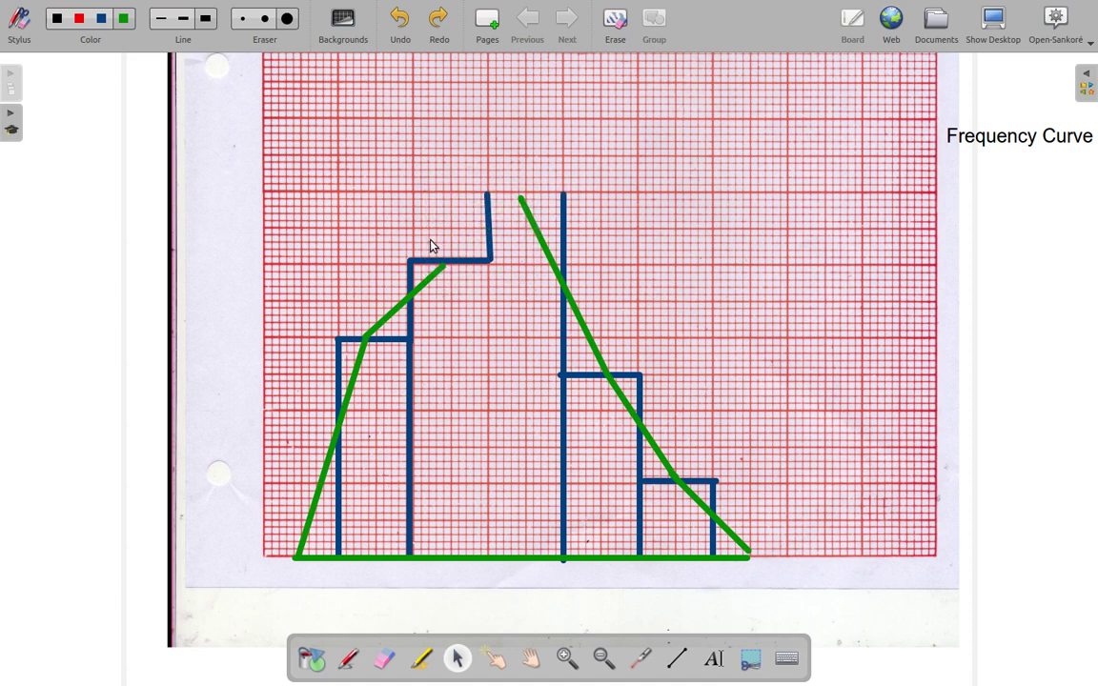
pyautogui.click(400, 29)
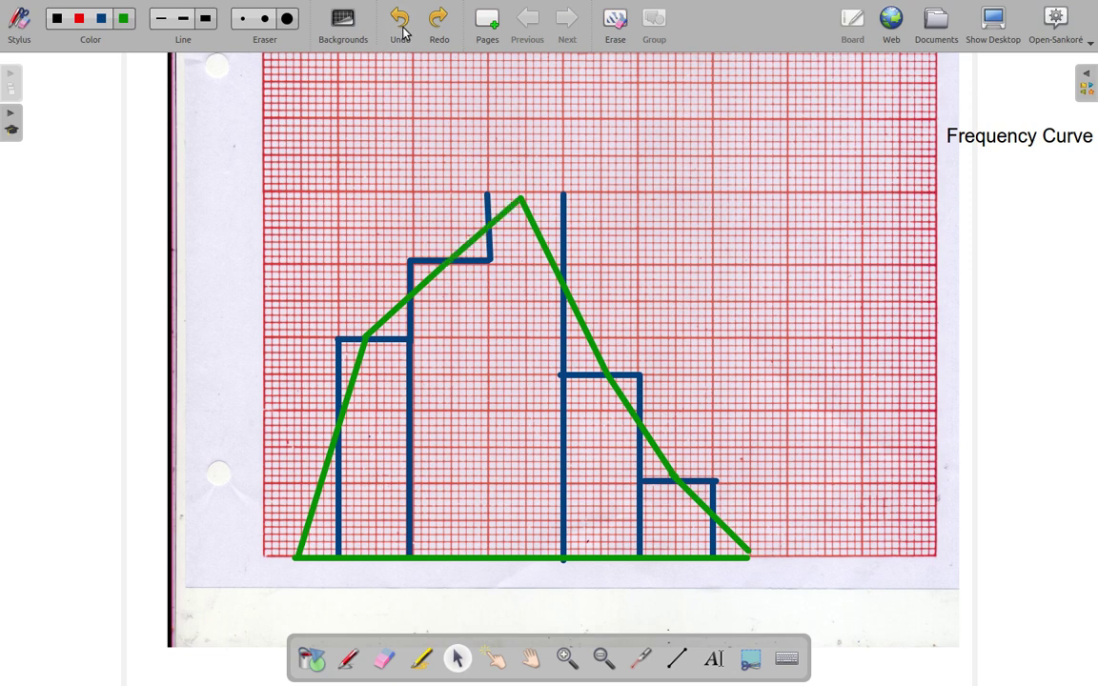
# Step: Delete the vertical bar line right of the peak and the inner vertical line of the left step
pyautogui.click(485, 197)
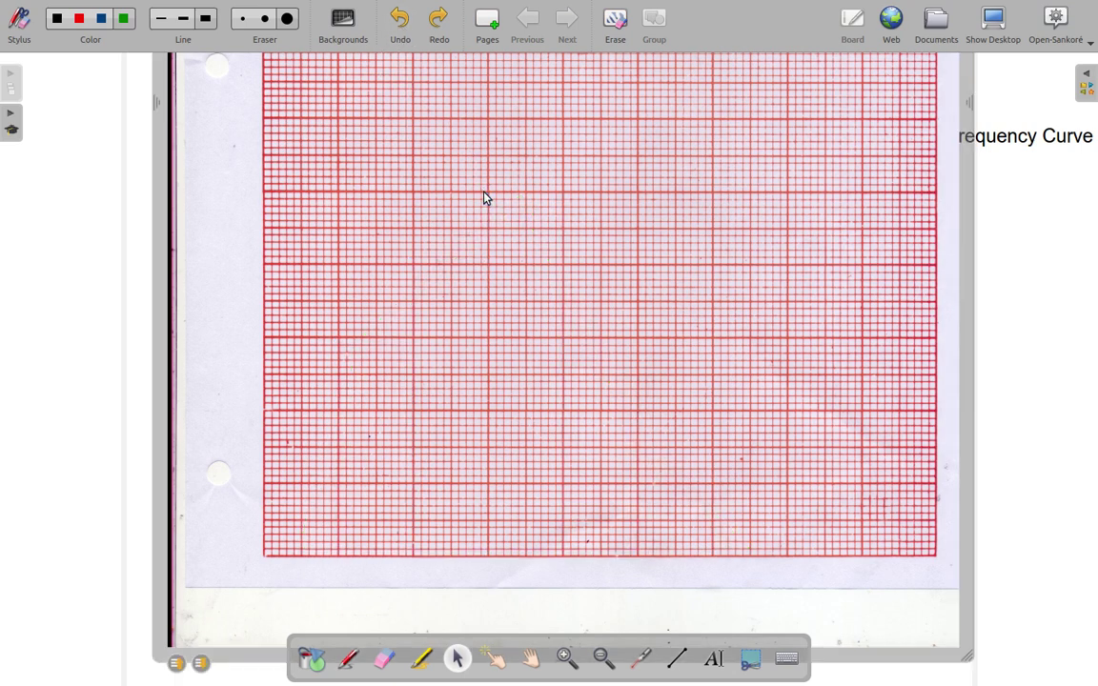
pyautogui.click(1023, 296)
pyautogui.click(415, 388)
pyautogui.click(1001, 372)
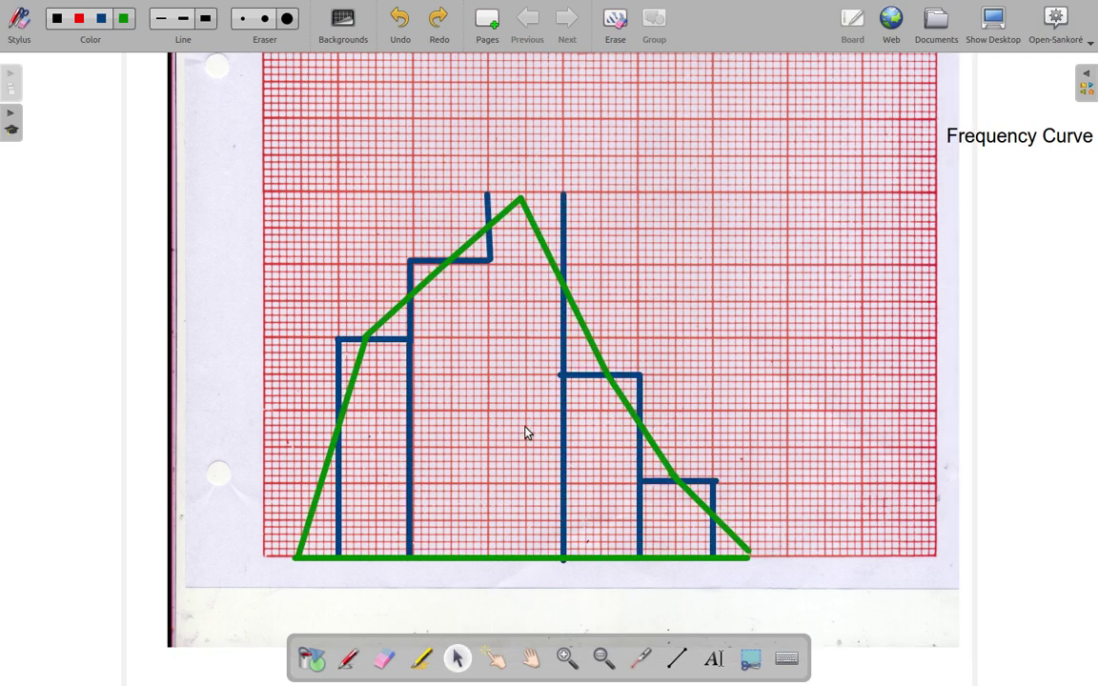
pyautogui.click(563, 437)
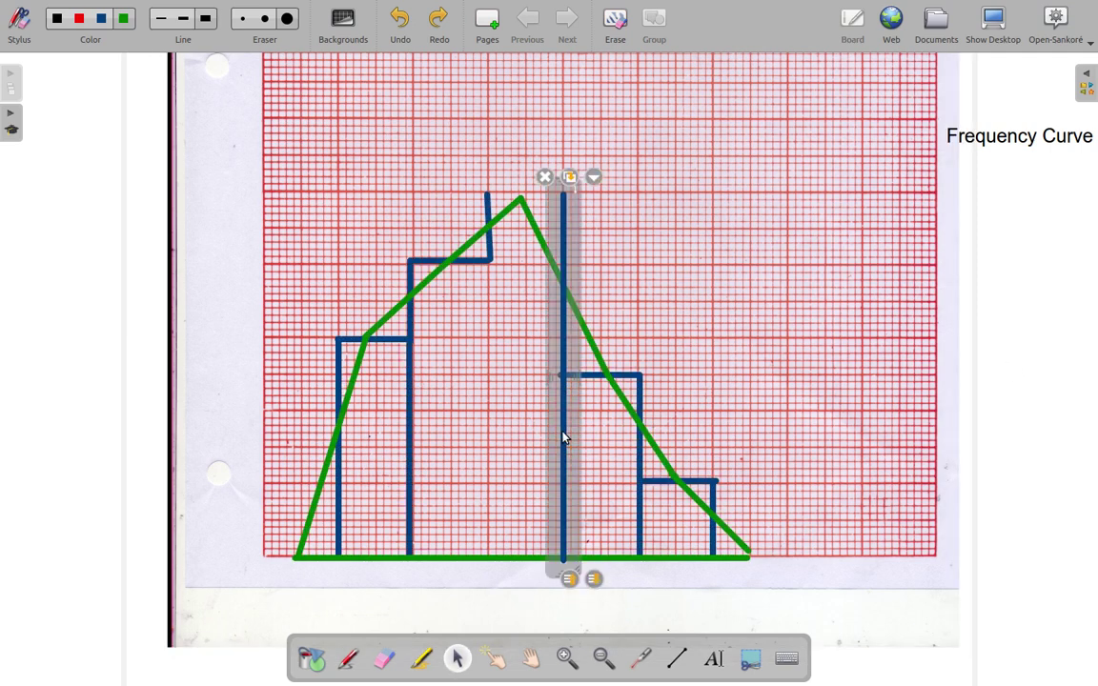
pyautogui.click(544, 176)
pyautogui.click(410, 448)
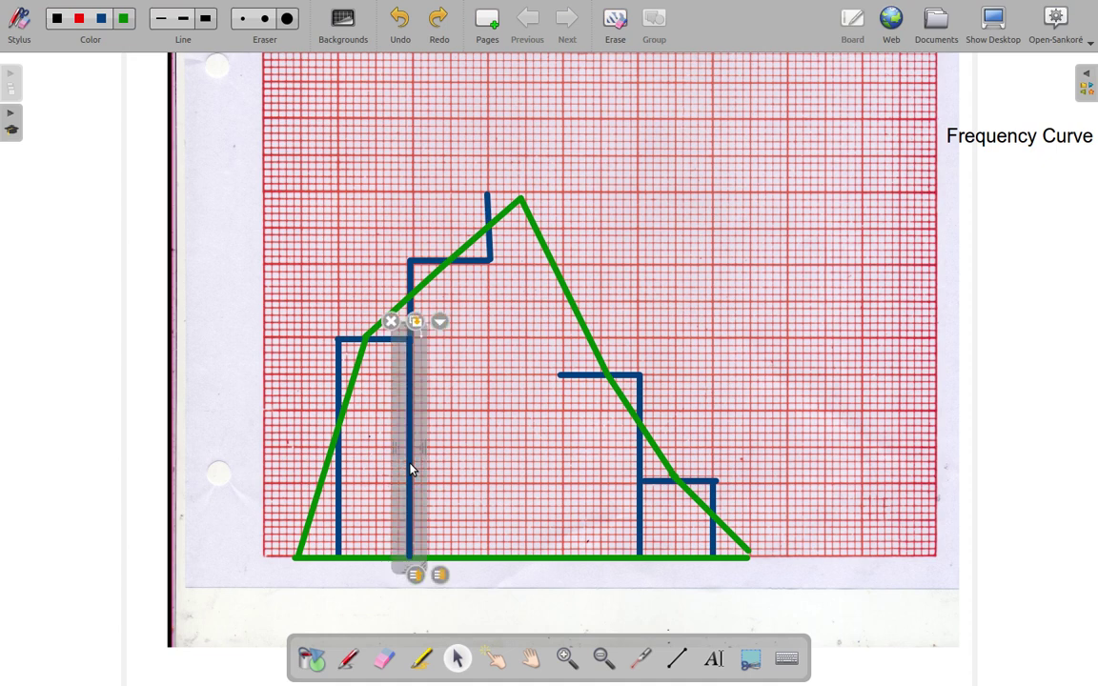
pyautogui.click(390, 321)
# Step: Keep the green polygon's left edge intact, restoring it after each accidental deletion
pyautogui.click(337, 522)
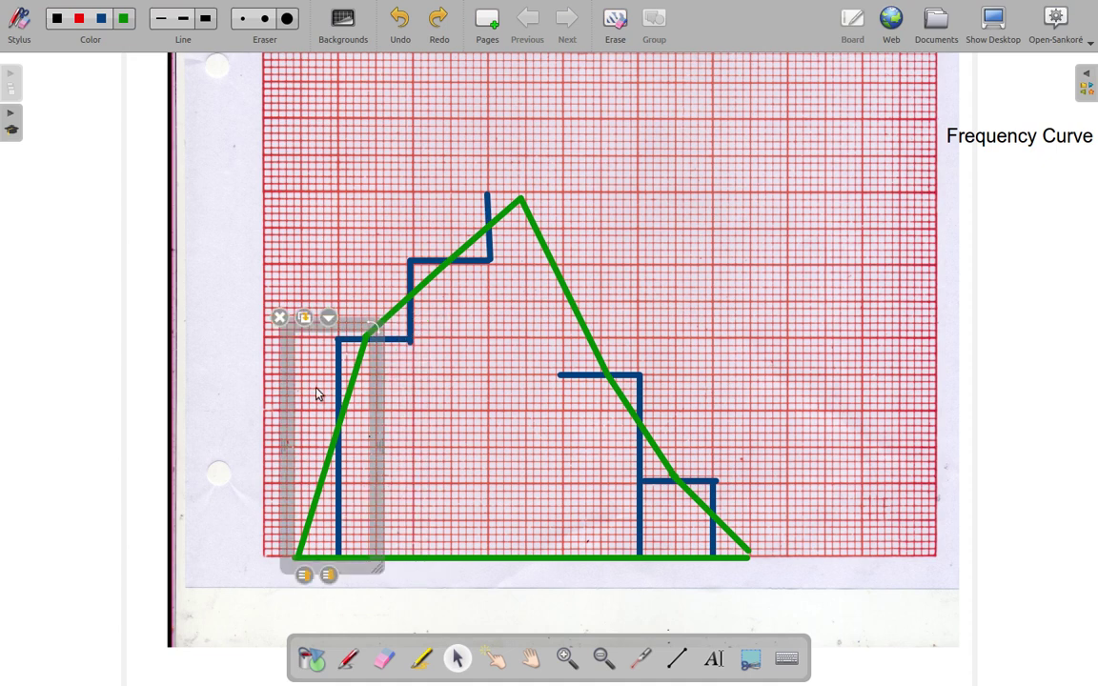
pyautogui.click(280, 318)
pyautogui.click(399, 21)
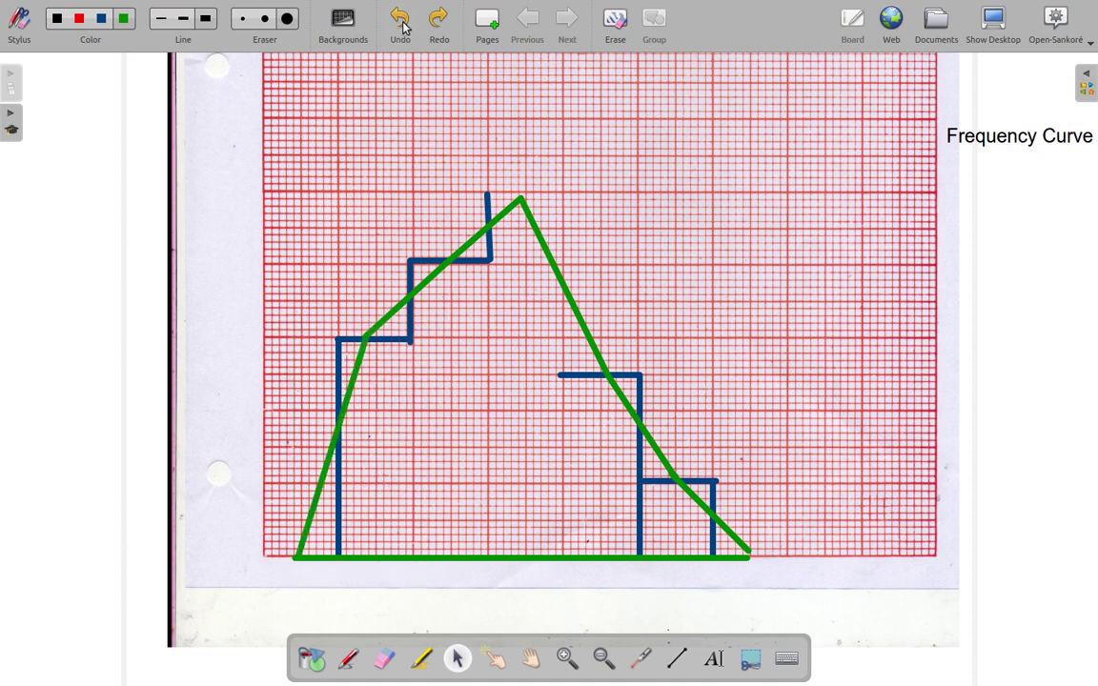
pyautogui.click(335, 351)
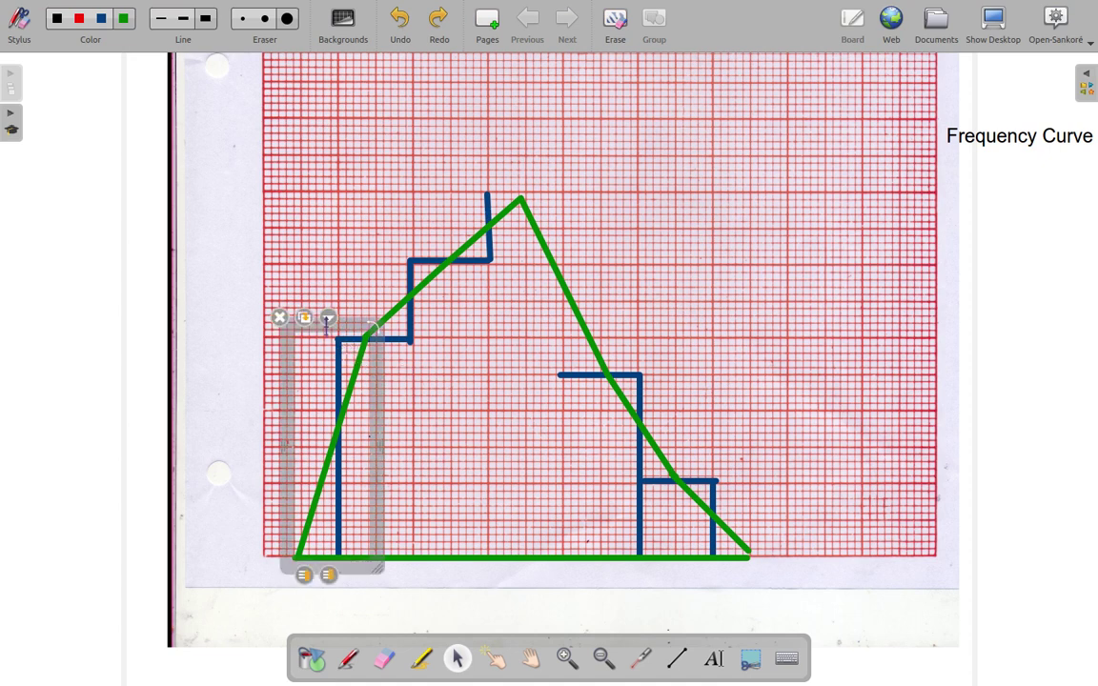
pyautogui.click(280, 319)
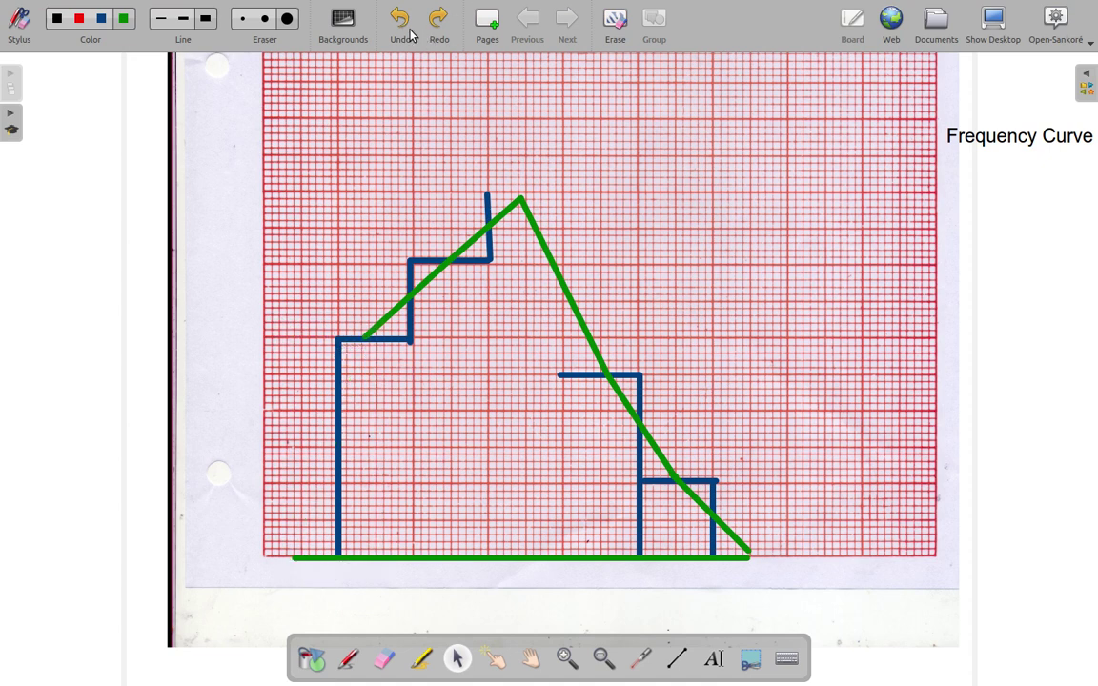
pyautogui.click(400, 21)
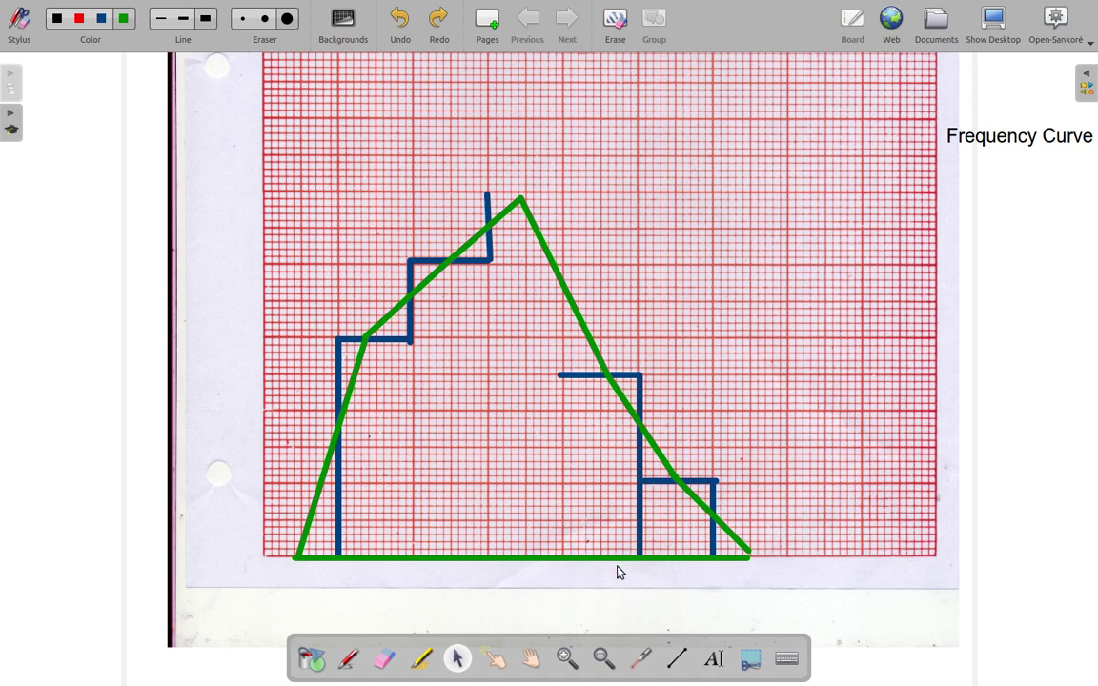
# Step: Delete the right column's vertical line and erase the upper-left blue step lines with a medium eraser
pyautogui.click(638, 541)
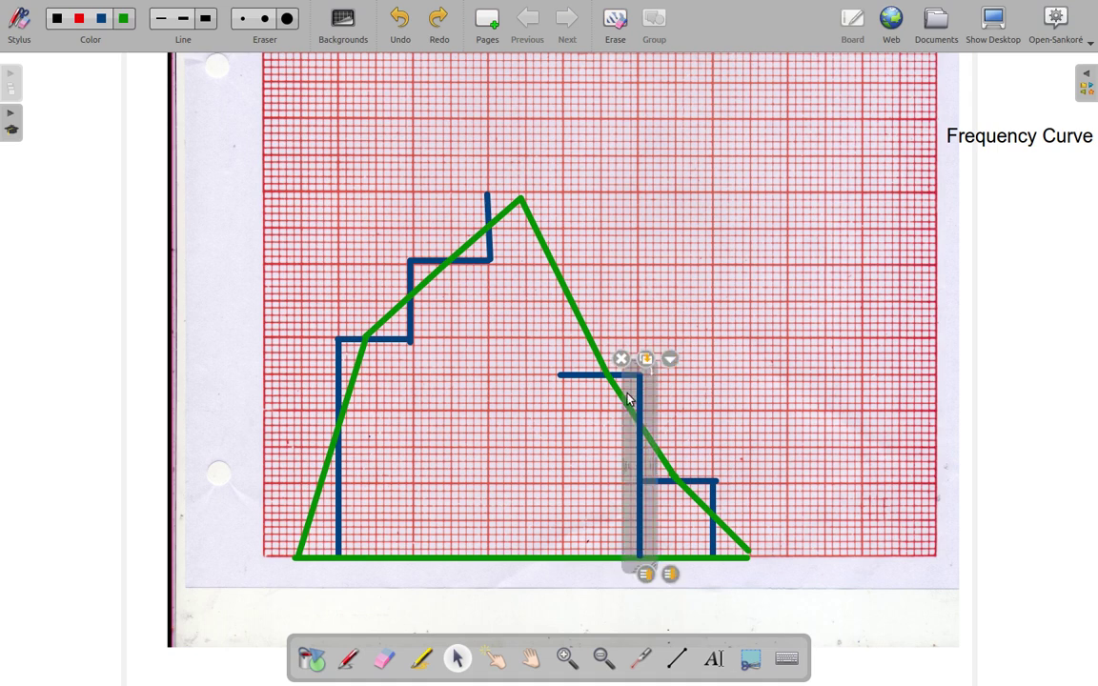
pyautogui.click(621, 359)
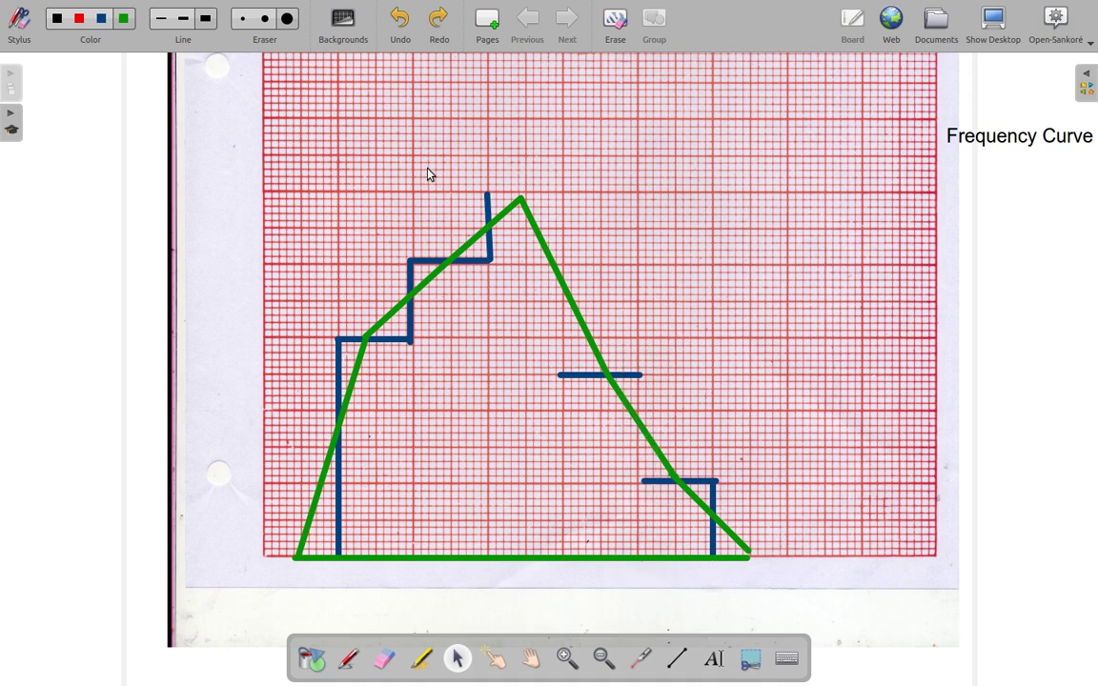
pyautogui.click(265, 19)
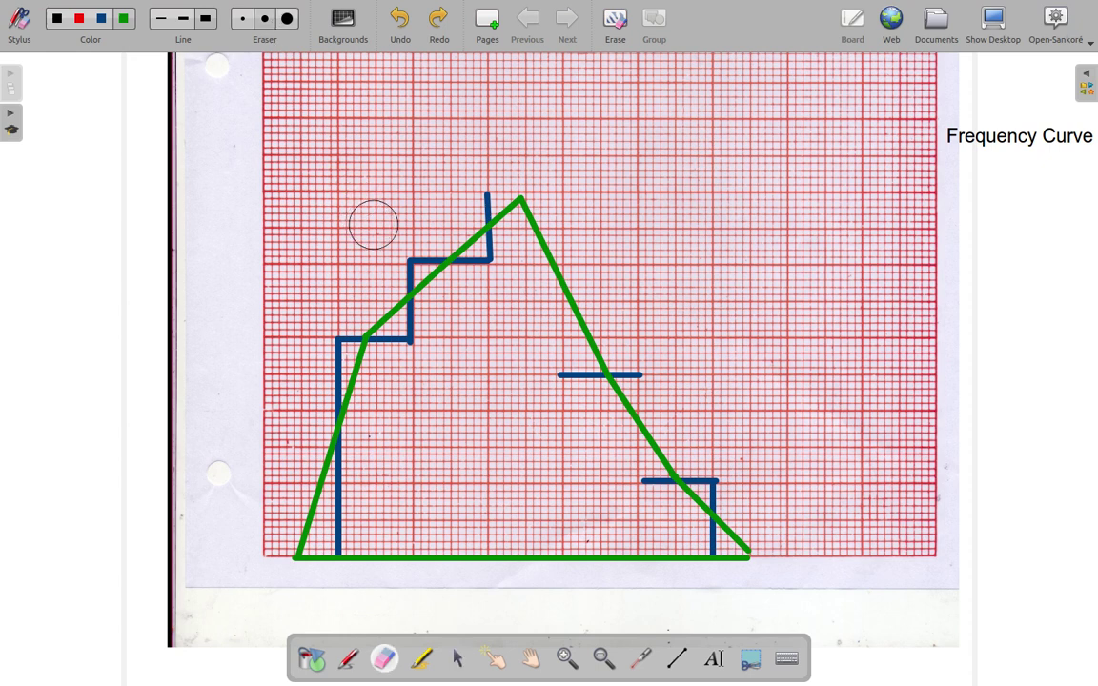
pyautogui.moveTo(399, 238); pyautogui.dragTo(406, 253)
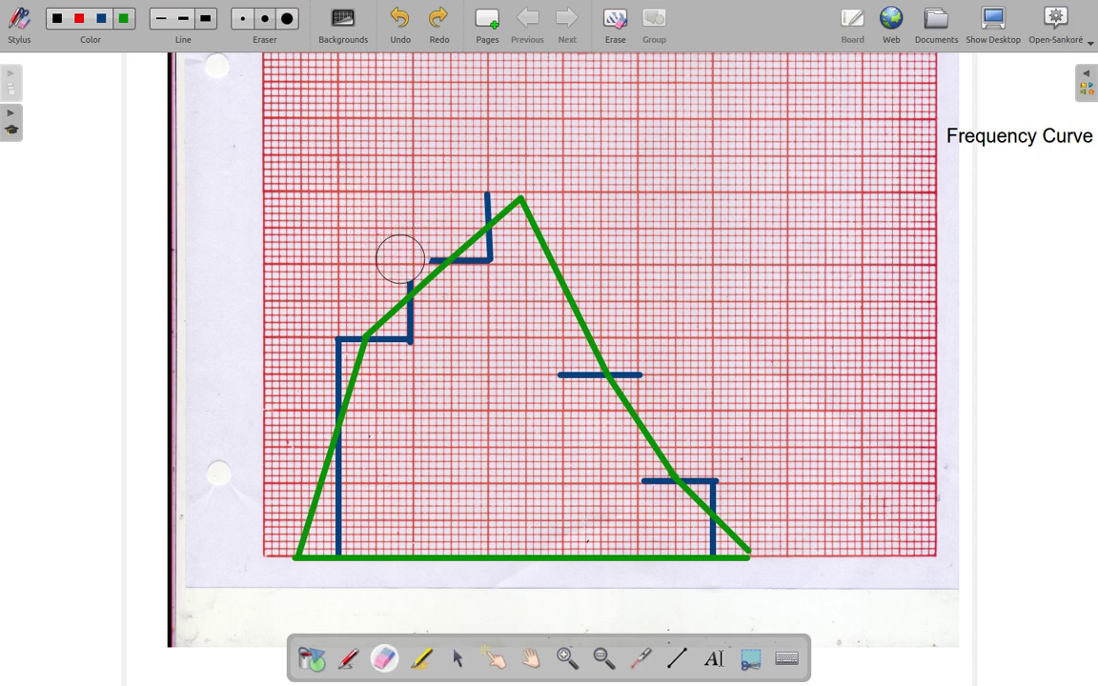
pyautogui.moveTo(322, 326)
pyautogui.mouseDown()
pyautogui.moveTo(314, 396)
pyautogui.moveTo(326, 369)
pyautogui.moveTo(393, 372)
pyautogui.moveTo(423, 325)
pyautogui.moveTo(467, 303)
pyautogui.moveTo(496, 259)
pyautogui.moveTo(479, 160)
pyautogui.moveTo(472, 196)
pyautogui.mouseUp()
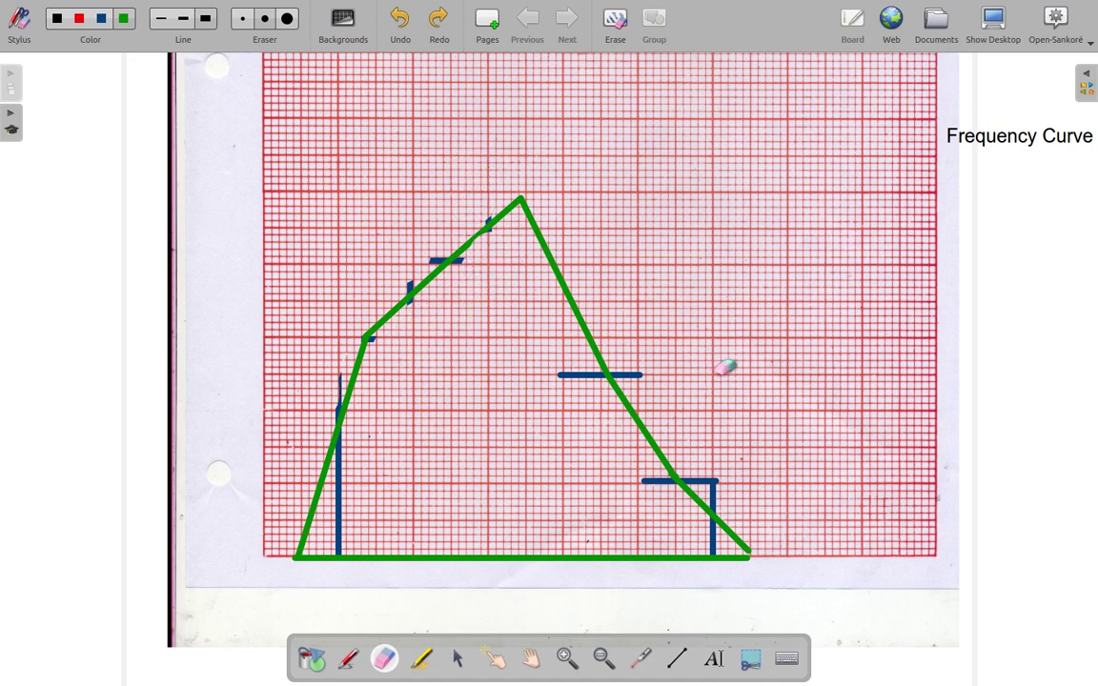
# Step: Erase the remaining blue bar ends, the left vertical line and the lower-right stub
pyautogui.moveTo(710, 371); pyautogui.dragTo(639, 365)
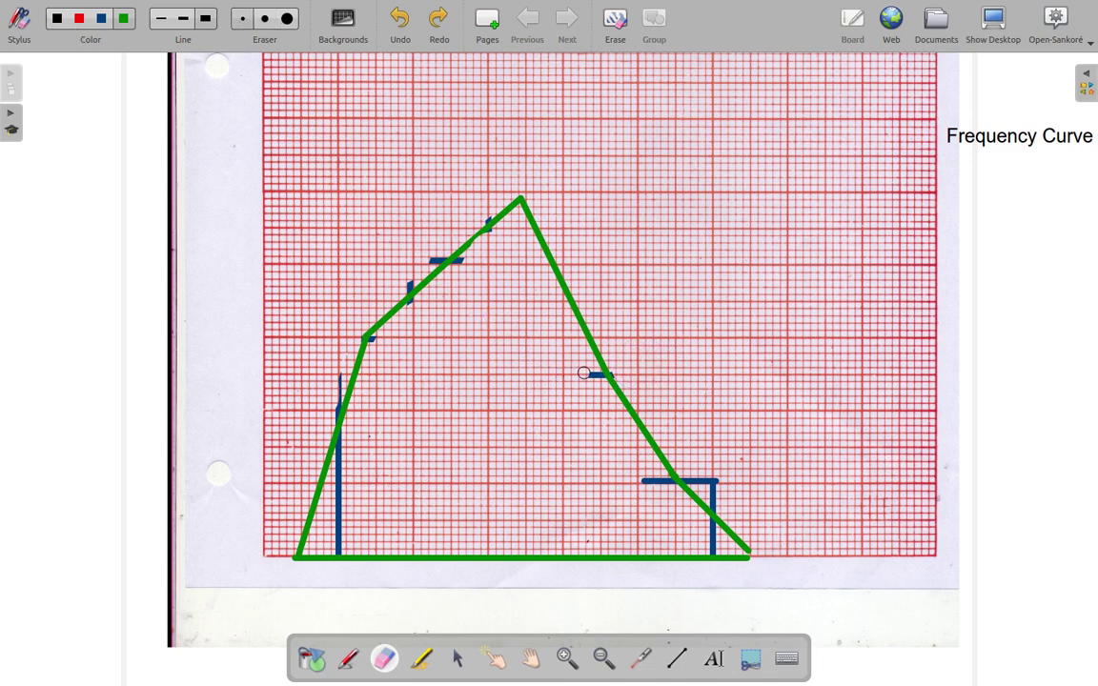
pyautogui.moveTo(585, 373); pyautogui.dragTo(593, 373)
pyautogui.moveTo(354, 436)
pyautogui.mouseDown()
pyautogui.moveTo(336, 546)
pyautogui.moveTo(340, 488)
pyautogui.mouseUp()
pyautogui.moveTo(678, 500)
pyautogui.mouseDown()
pyautogui.moveTo(651, 480)
pyautogui.moveTo(667, 482)
pyautogui.moveTo(641, 484)
pyautogui.moveTo(707, 476)
pyautogui.moveTo(710, 528)
pyautogui.mouseUp()
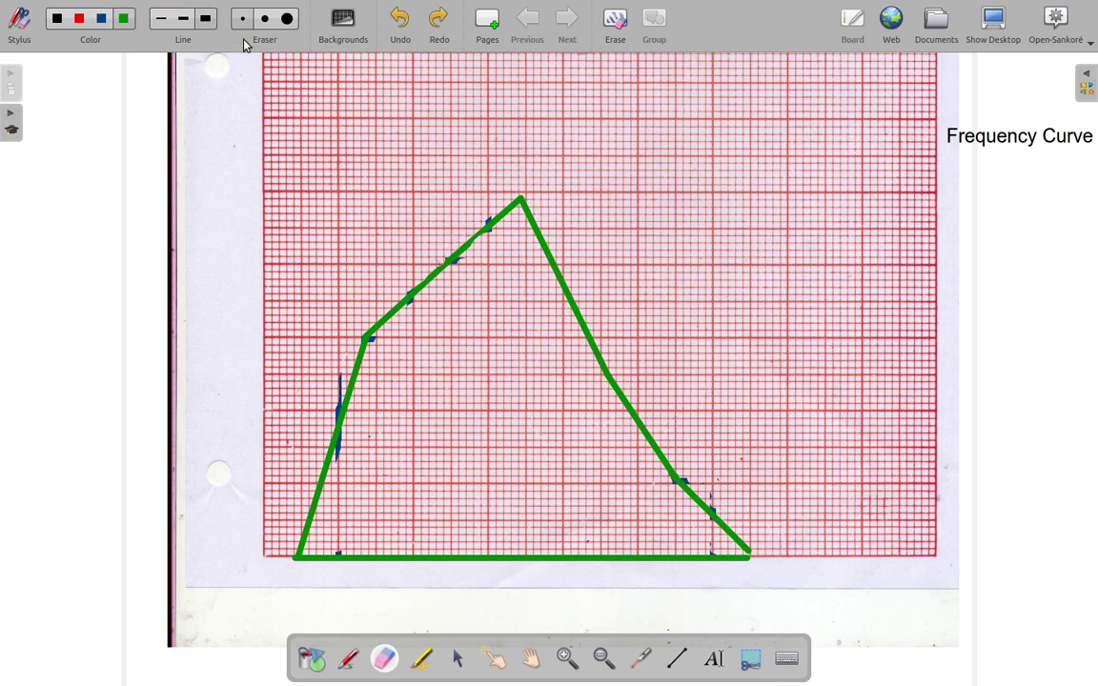
# Step: Wipe out the old green polygon with a larger eraser and start a new blue bar at the base
pyautogui.click(287, 18)
pyautogui.moveTo(412, 177)
pyautogui.mouseDown()
pyautogui.moveTo(337, 479)
pyautogui.moveTo(348, 419)
pyautogui.moveTo(442, 197)
pyautogui.moveTo(656, 621)
pyautogui.moveTo(740, 566)
pyautogui.moveTo(365, 569)
pyautogui.moveTo(840, 464)
pyautogui.moveTo(601, 248)
pyautogui.moveTo(537, 212)
pyautogui.mouseUp()
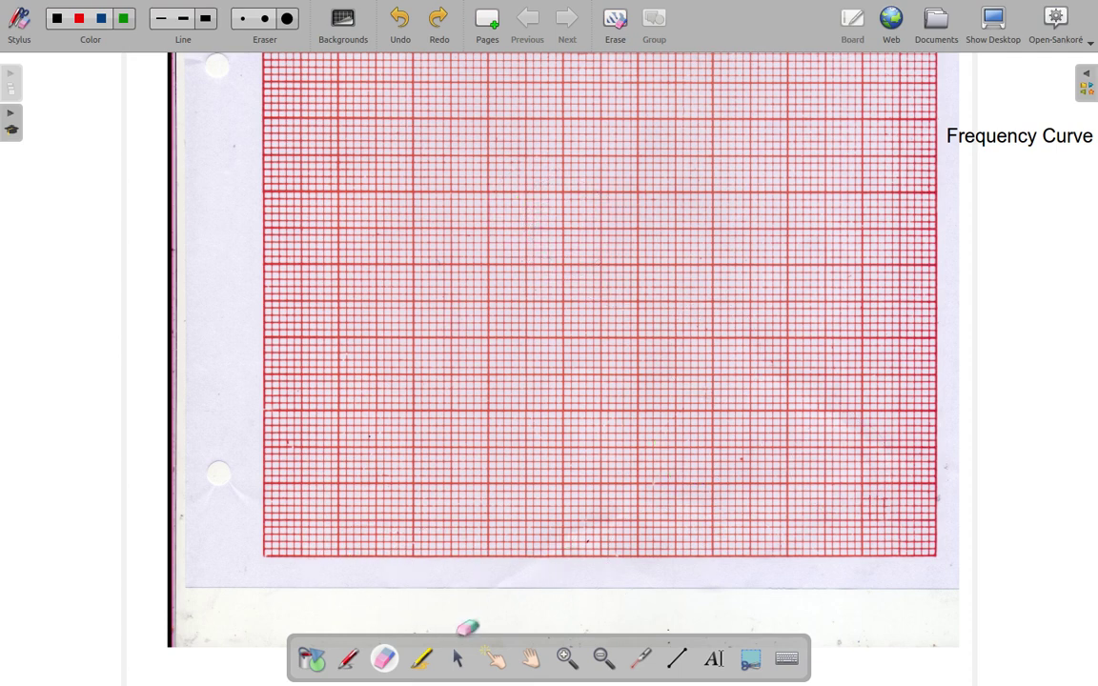
pyautogui.click(103, 19)
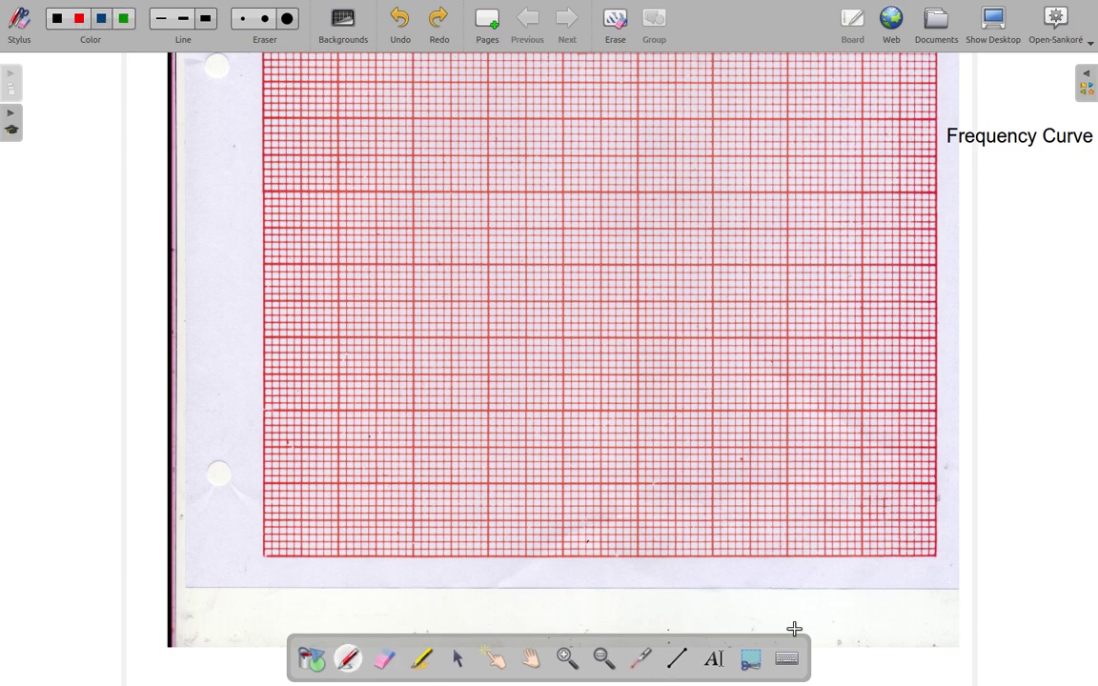
pyautogui.click(672, 662)
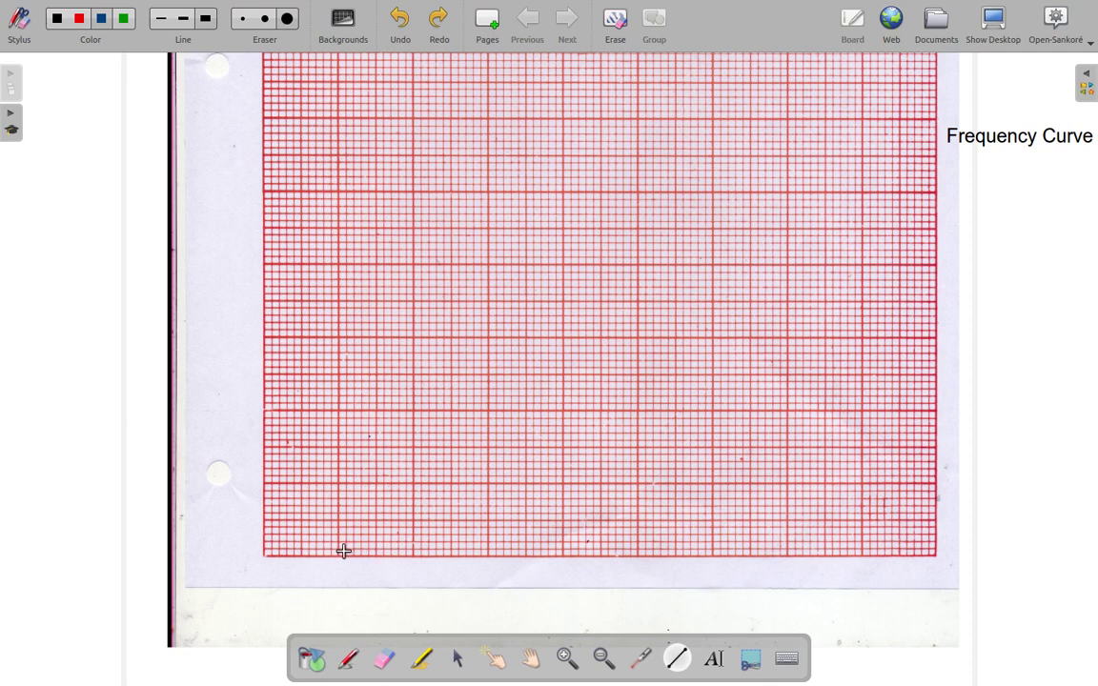
pyautogui.moveTo(338, 553)
pyautogui.mouseDown()
pyautogui.moveTo(337, 478)
pyautogui.moveTo(372, 470)
pyautogui.moveTo(376, 555)
pyautogui.mouseUp()
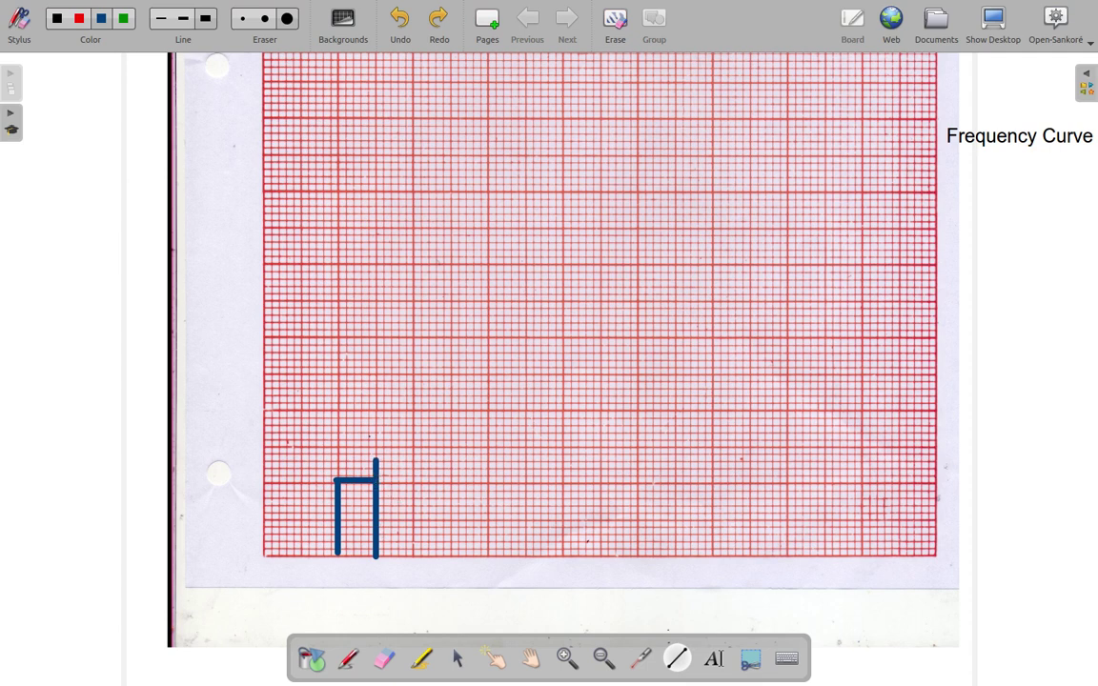
# Step: Draw rising blue bar sides step by step, up to the tallest sixth bar
pyautogui.moveTo(414, 446); pyautogui.dragTo(418, 555)
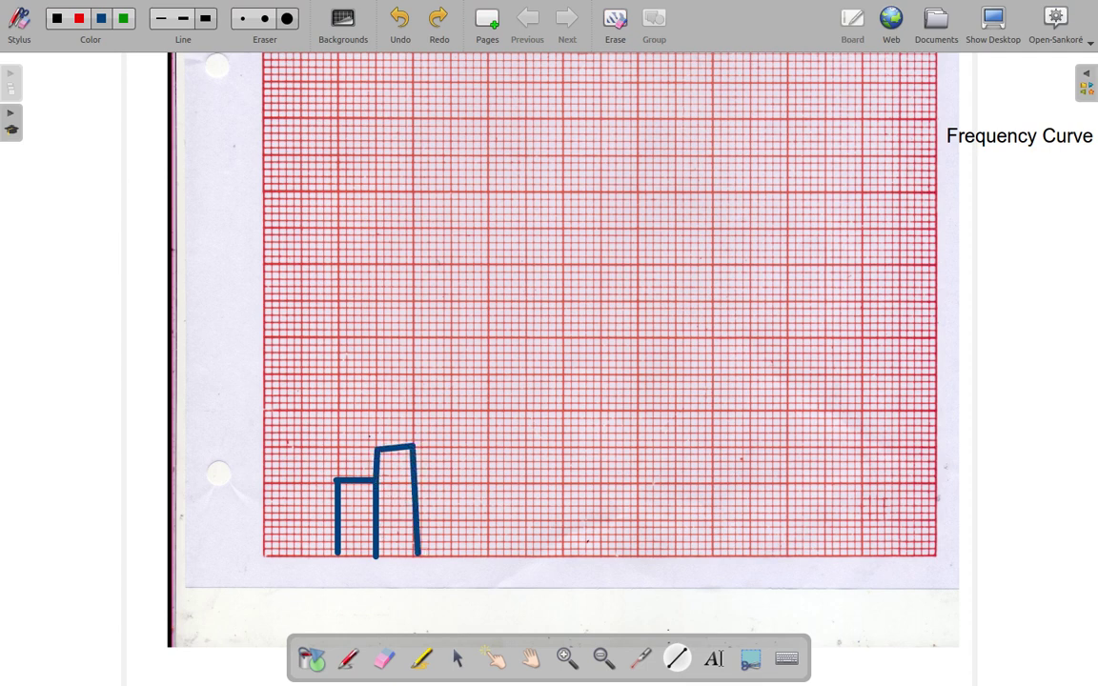
pyautogui.moveTo(413, 445)
pyautogui.mouseDown()
pyautogui.moveTo(426, 382)
pyautogui.moveTo(415, 372)
pyautogui.moveTo(455, 417)
pyautogui.moveTo(454, 541)
pyautogui.mouseUp()
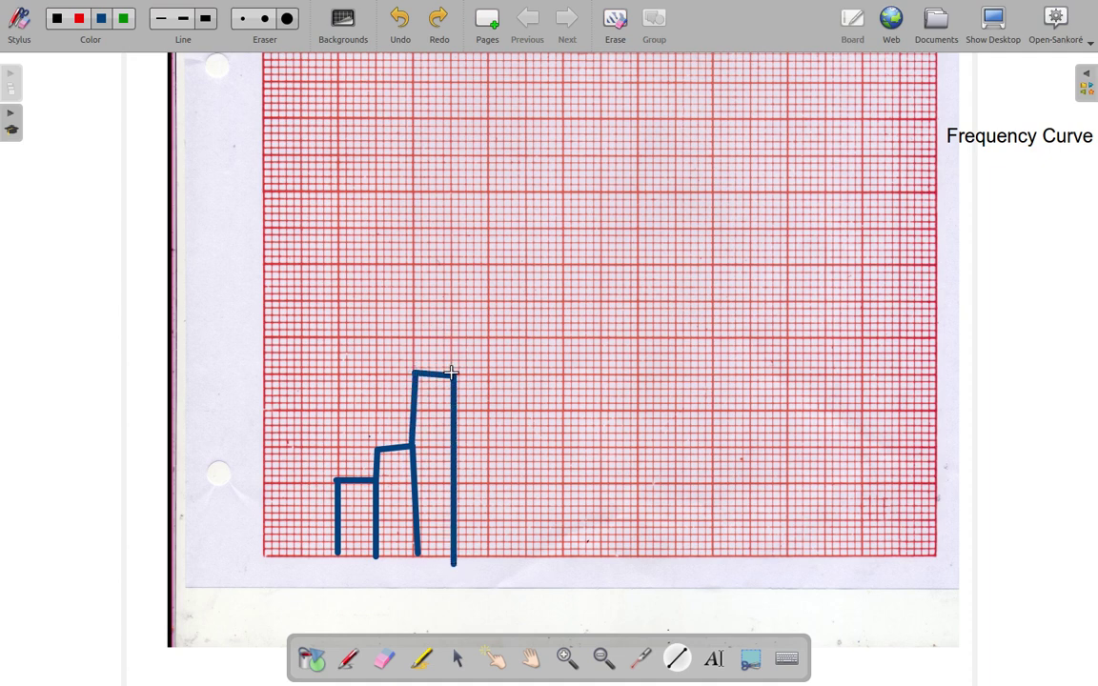
pyautogui.moveTo(453, 362)
pyautogui.mouseDown()
pyautogui.moveTo(453, 296)
pyautogui.moveTo(507, 478)
pyautogui.moveTo(487, 557)
pyautogui.mouseUp()
pyautogui.moveTo(486, 266)
pyautogui.mouseDown()
pyautogui.moveTo(486, 216)
pyautogui.moveTo(525, 252)
pyautogui.moveTo(525, 553)
pyautogui.mouseUp()
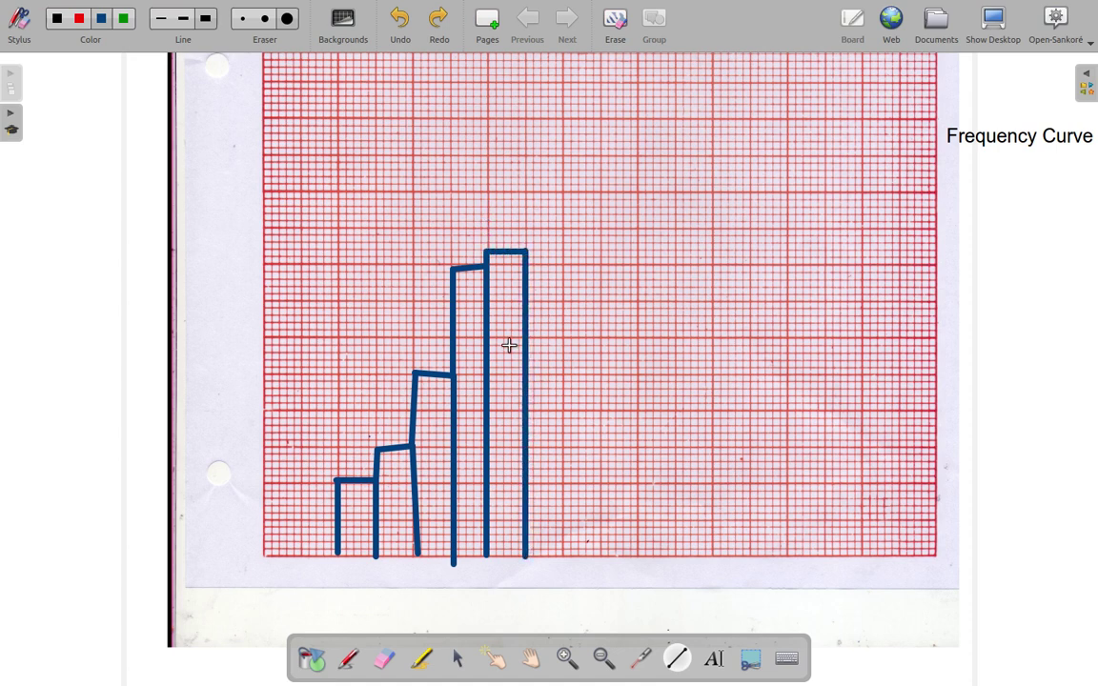
pyautogui.moveTo(530, 237)
pyautogui.mouseDown()
pyautogui.moveTo(522, 179)
pyautogui.moveTo(561, 158)
pyautogui.moveTo(560, 551)
pyautogui.mouseUp()
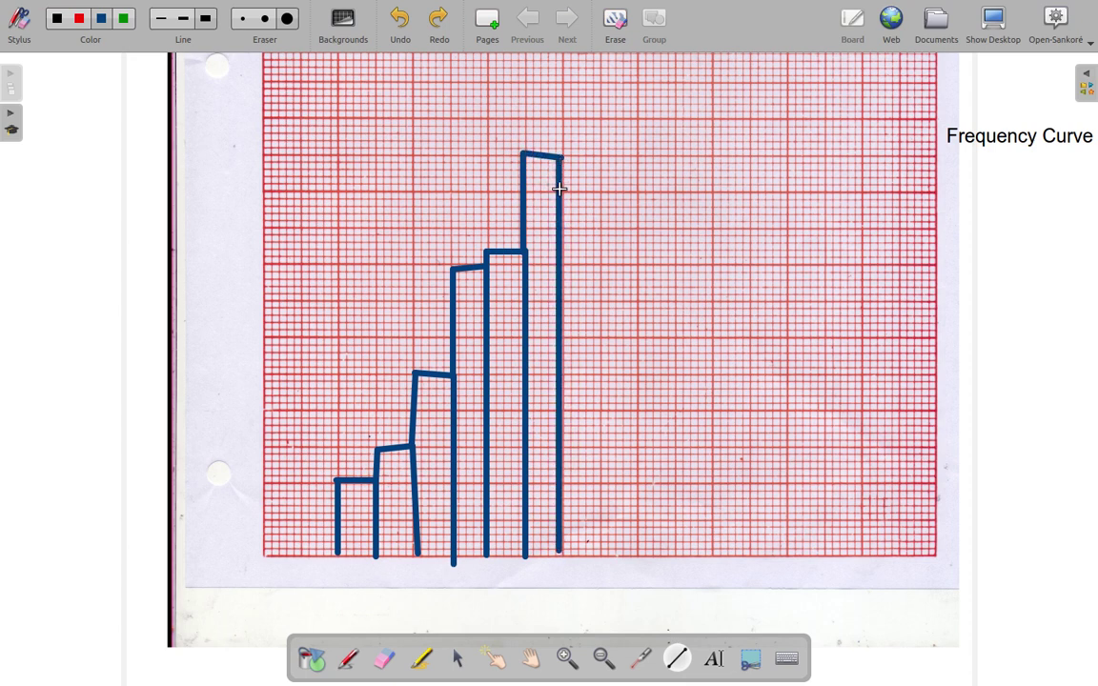
# Step: Draw the blue bars right of the peak, stepping down to a small final bar
pyautogui.moveTo(604, 194)
pyautogui.mouseDown()
pyautogui.moveTo(624, 341)
pyautogui.moveTo(603, 509)
pyautogui.mouseUp()
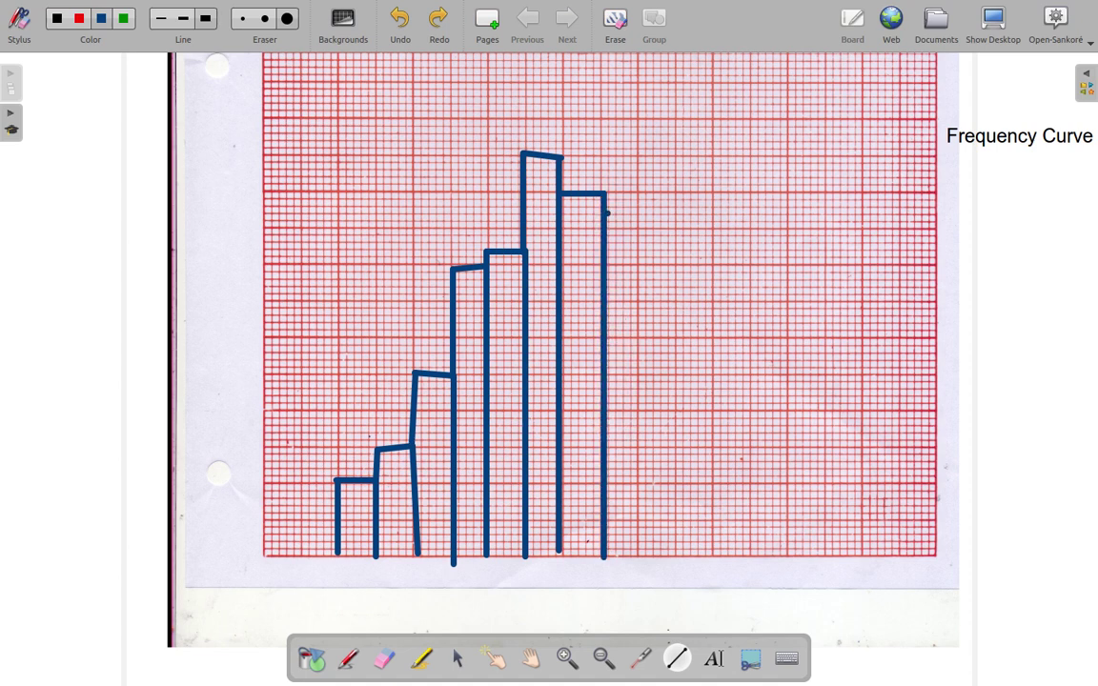
pyautogui.moveTo(637, 210)
pyautogui.mouseDown()
pyautogui.moveTo(661, 447)
pyautogui.moveTo(639, 536)
pyautogui.mouseUp()
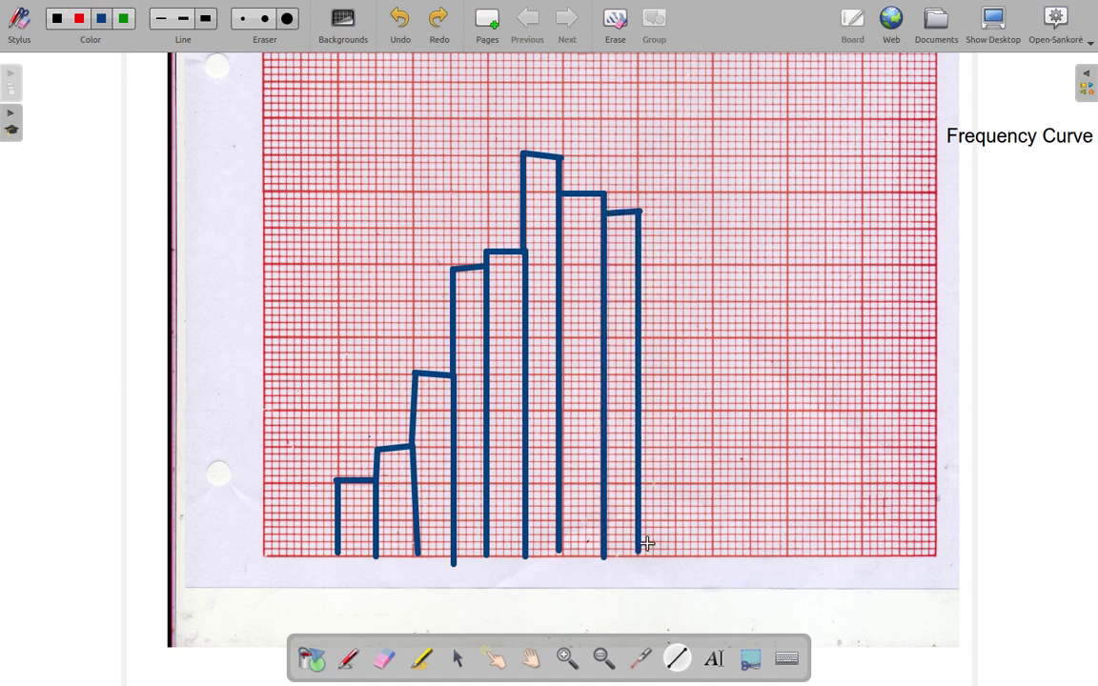
pyautogui.moveTo(638, 302)
pyautogui.mouseDown()
pyautogui.moveTo(683, 301)
pyautogui.moveTo(669, 551)
pyautogui.mouseUp()
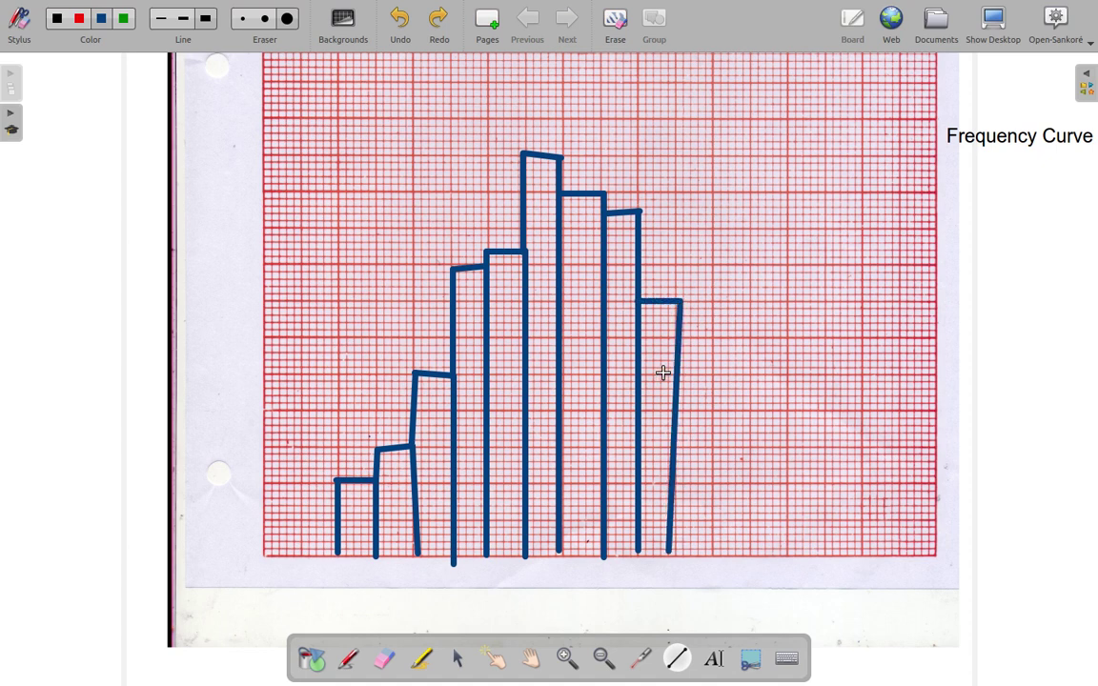
pyautogui.moveTo(706, 345)
pyautogui.mouseDown()
pyautogui.moveTo(712, 336)
pyautogui.moveTo(712, 562)
pyautogui.mouseUp()
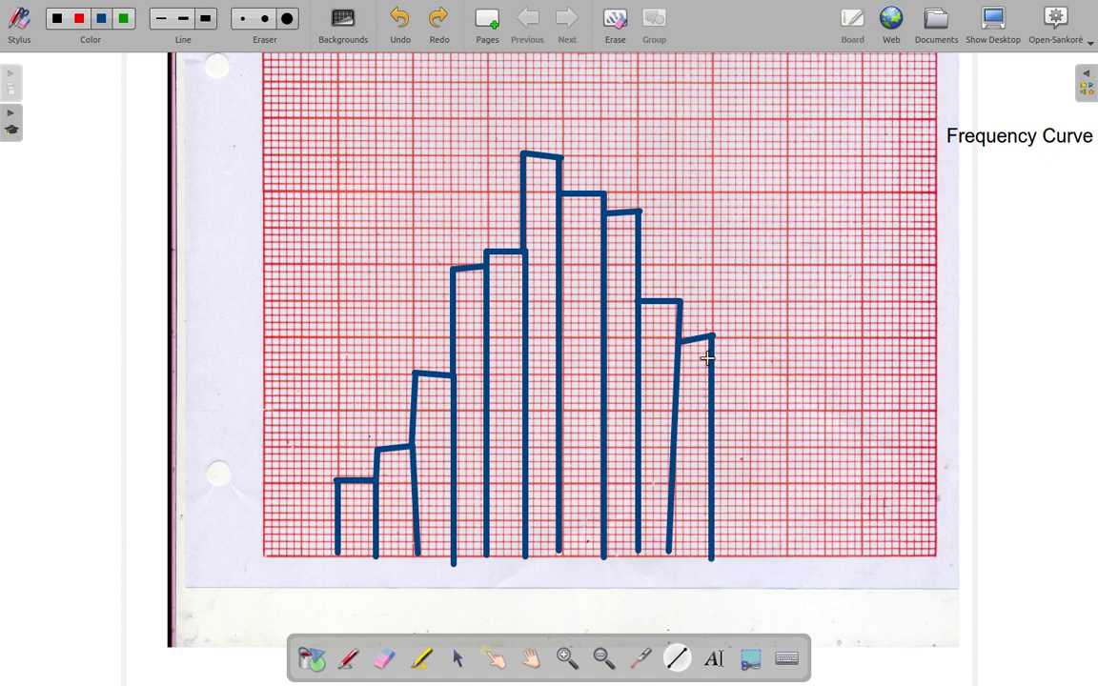
pyautogui.moveTo(749, 361)
pyautogui.mouseDown()
pyautogui.moveTo(760, 540)
pyautogui.moveTo(747, 562)
pyautogui.mouseUp()
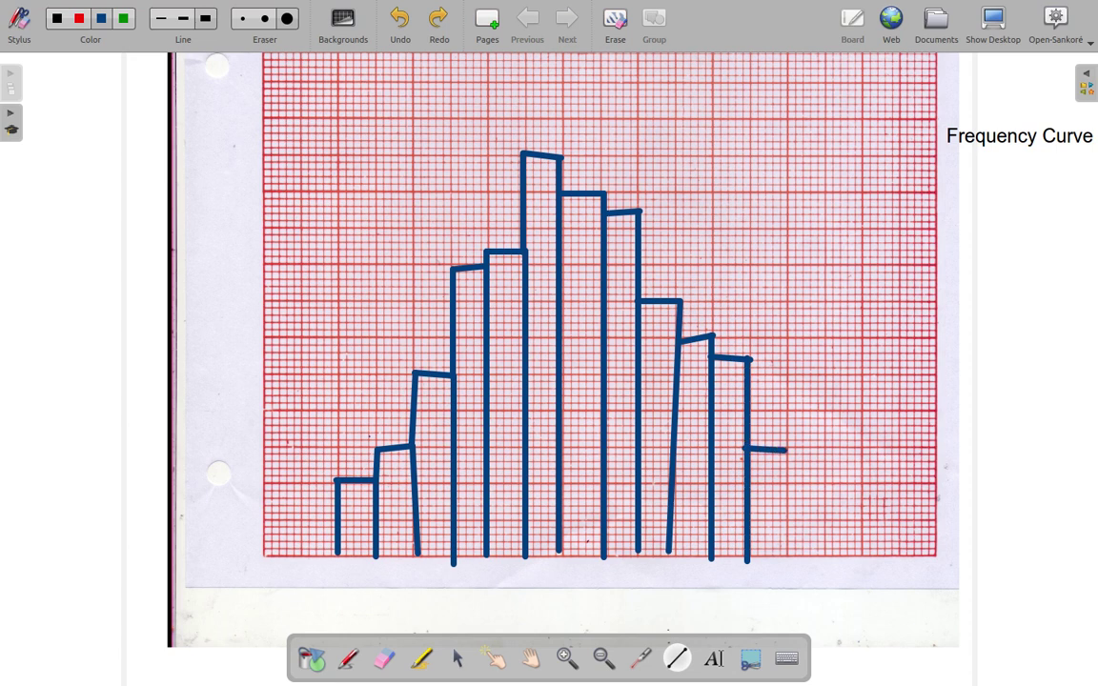
pyautogui.moveTo(784, 450); pyautogui.dragTo(788, 562)
pyautogui.moveTo(786, 466)
pyautogui.mouseDown()
pyautogui.moveTo(826, 466)
pyautogui.moveTo(825, 559)
pyautogui.mouseUp()
pyautogui.moveTo(818, 487)
pyautogui.mouseDown()
pyautogui.moveTo(894, 487)
pyautogui.moveTo(872, 487)
pyautogui.moveTo(862, 565)
pyautogui.moveTo(884, 541)
pyautogui.mouseUp()
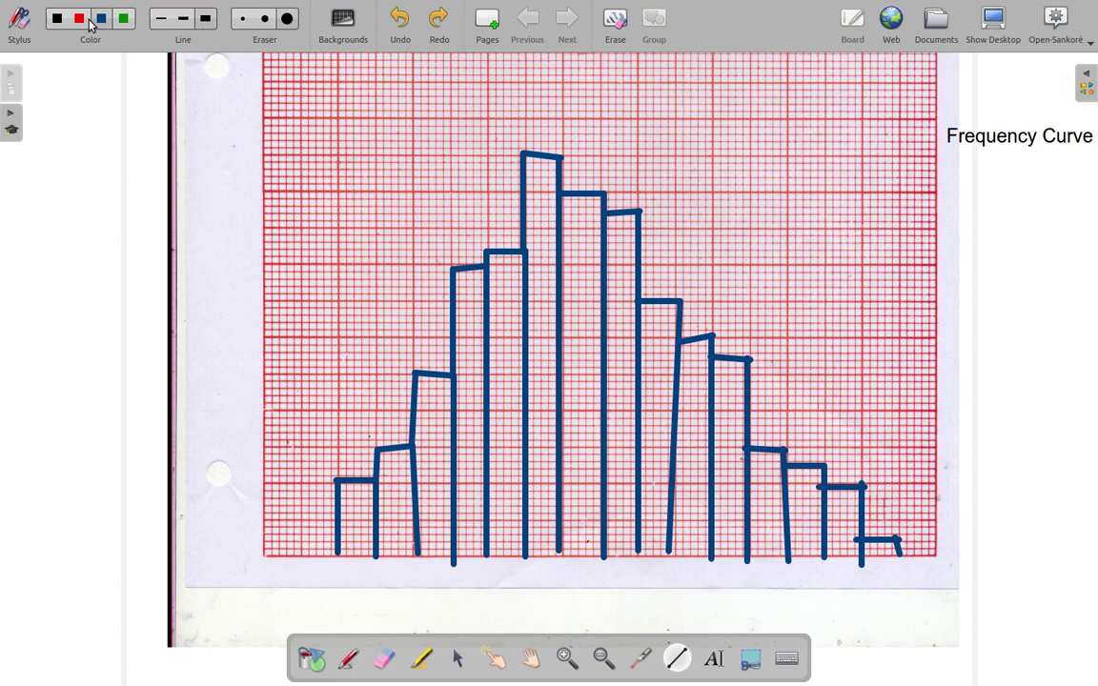
# Step: Trace a green line over the new bar tops to both baselines and draw a green base line under it
pyautogui.click(123, 21)
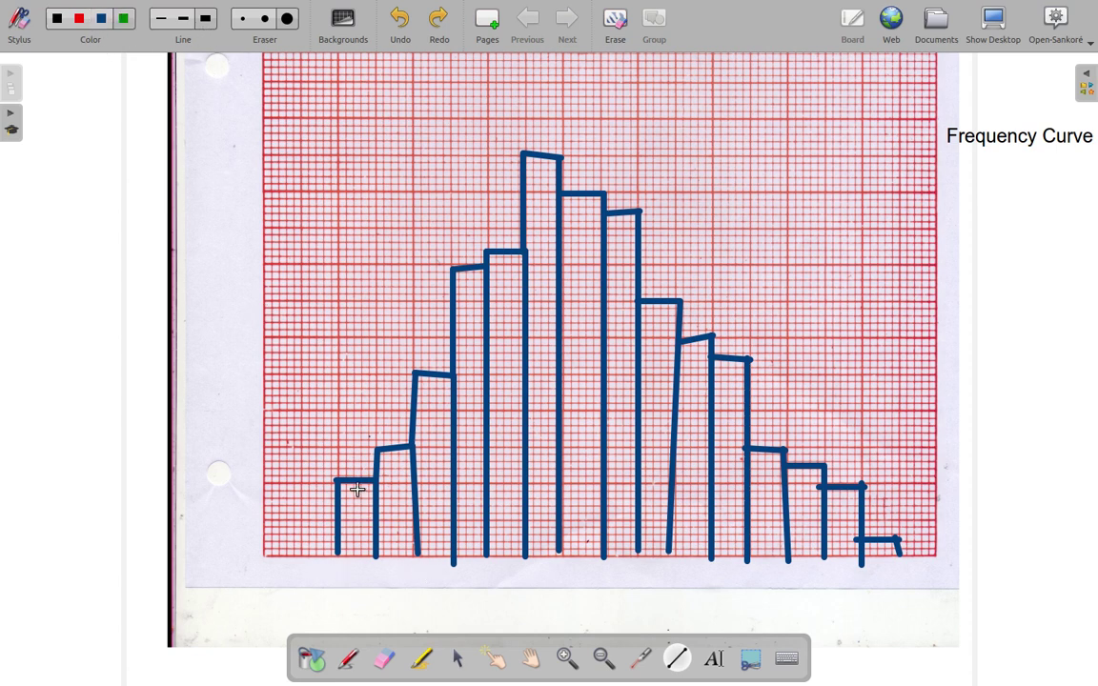
pyautogui.moveTo(386, 452)
pyautogui.mouseDown()
pyautogui.moveTo(435, 378)
pyautogui.moveTo(465, 265)
pyautogui.moveTo(543, 245)
pyautogui.moveTo(505, 253)
pyautogui.moveTo(546, 161)
pyautogui.moveTo(624, 209)
pyautogui.moveTo(656, 301)
pyautogui.moveTo(696, 343)
pyautogui.moveTo(728, 354)
pyautogui.moveTo(763, 420)
pyautogui.moveTo(767, 448)
pyautogui.mouseUp()
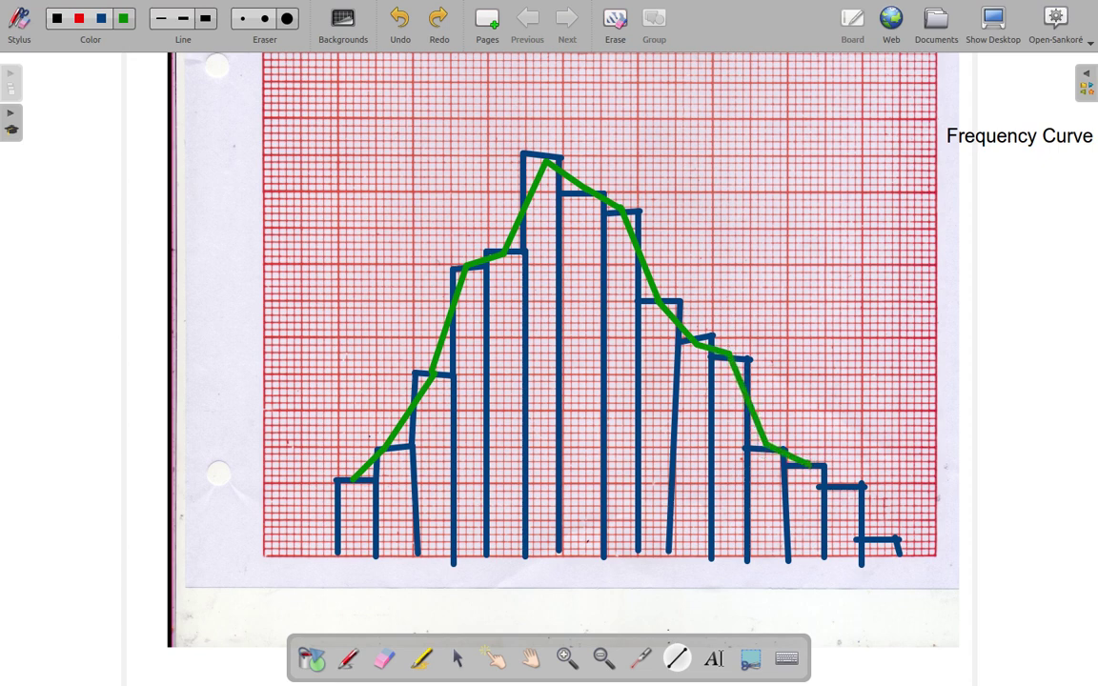
pyautogui.moveTo(810, 466)
pyautogui.mouseDown()
pyautogui.moveTo(849, 486)
pyautogui.moveTo(867, 520)
pyautogui.mouseUp()
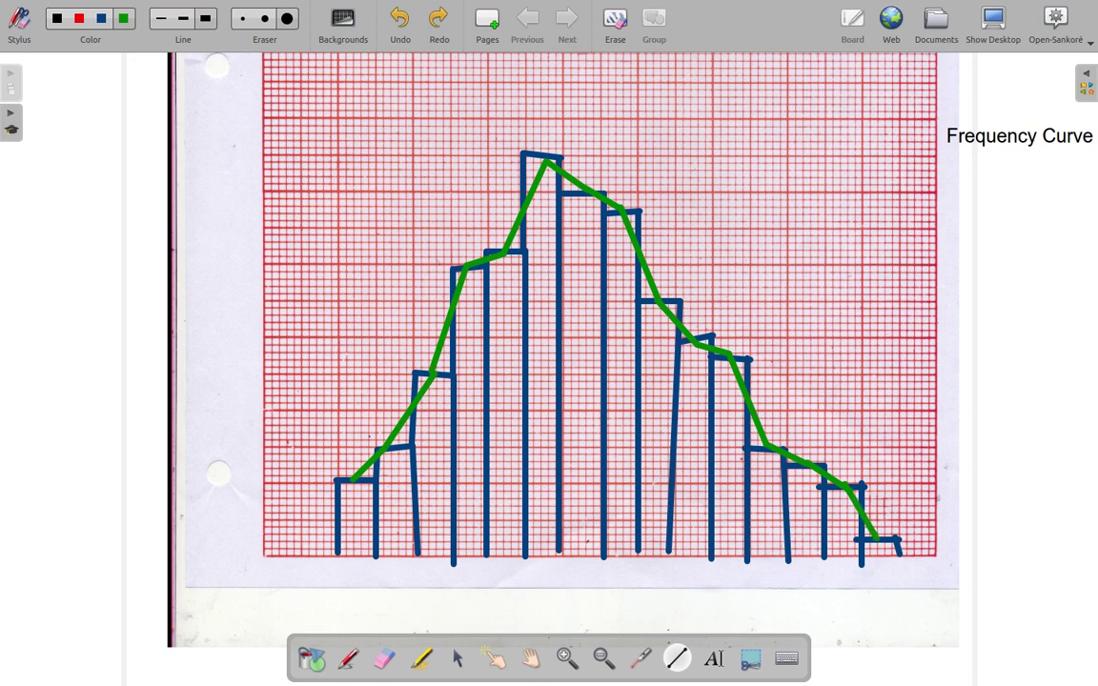
pyautogui.moveTo(354, 480); pyautogui.dragTo(320, 556)
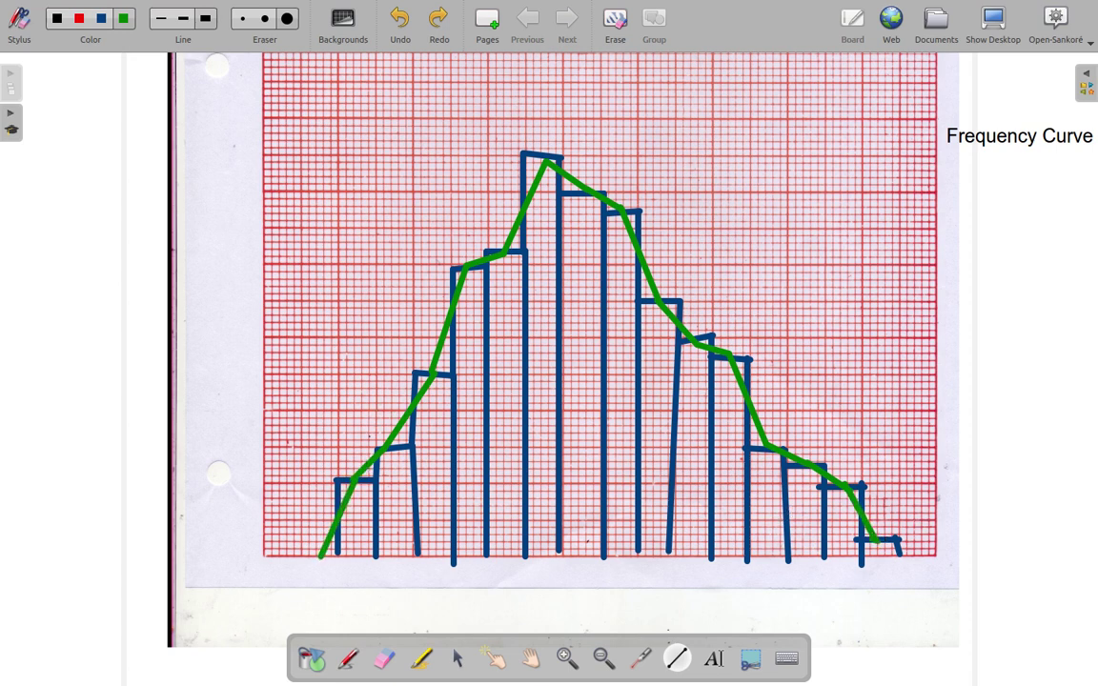
pyautogui.moveTo(895, 541); pyautogui.dragTo(918, 552)
pyautogui.moveTo(316, 559)
pyautogui.mouseDown()
pyautogui.moveTo(1024, 569)
pyautogui.moveTo(958, 559)
pyautogui.mouseUp()
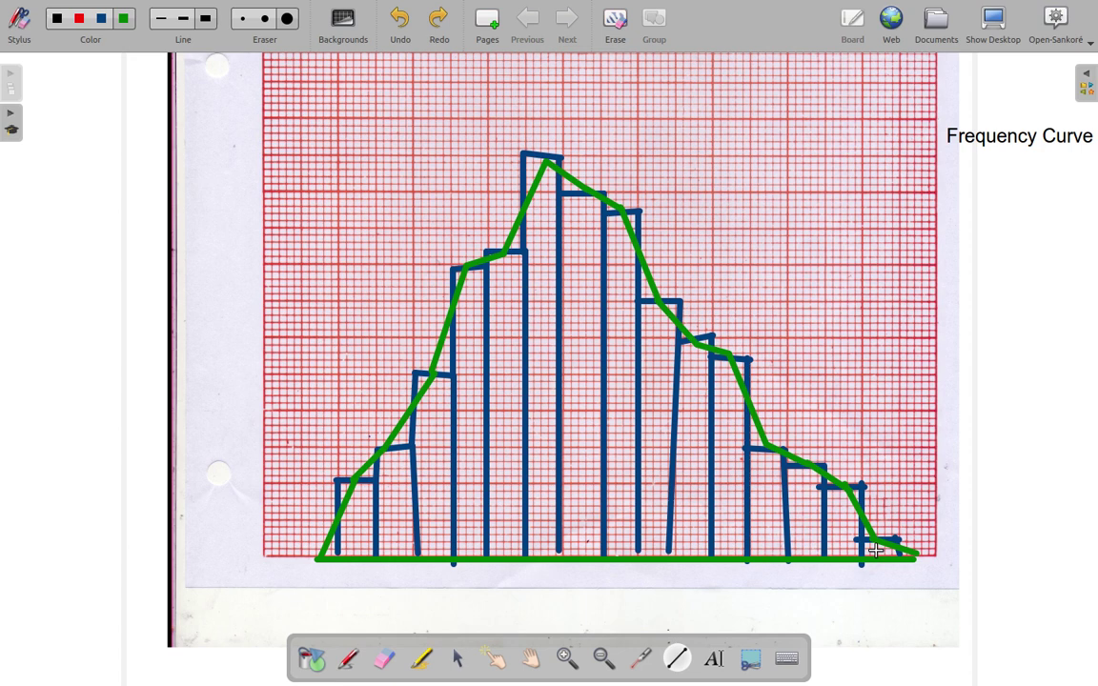
# Step: Erase the histogram bars and green polygon from the graph paper
pyautogui.click(387, 669)
pyautogui.moveTo(379, 544); pyautogui.dragTo(376, 515)
pyautogui.moveTo(427, 372)
pyautogui.mouseDown()
pyautogui.moveTo(443, 105)
pyautogui.moveTo(454, 287)
pyautogui.moveTo(551, 391)
pyautogui.moveTo(574, 307)
pyautogui.moveTo(730, 569)
pyautogui.moveTo(767, 392)
pyautogui.moveTo(453, 490)
pyautogui.moveTo(365, 576)
pyautogui.moveTo(316, 534)
pyautogui.moveTo(429, 484)
pyautogui.mouseUp()
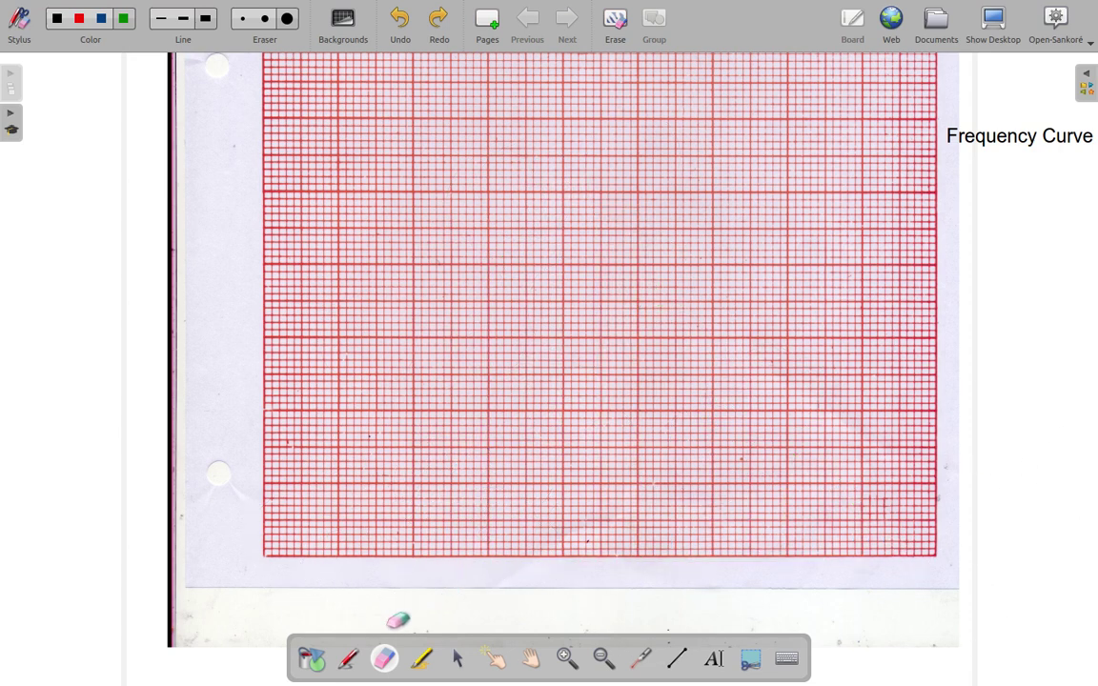
# Step: Draw a smooth green bell curve freehand across the grid
pyautogui.click(348, 657)
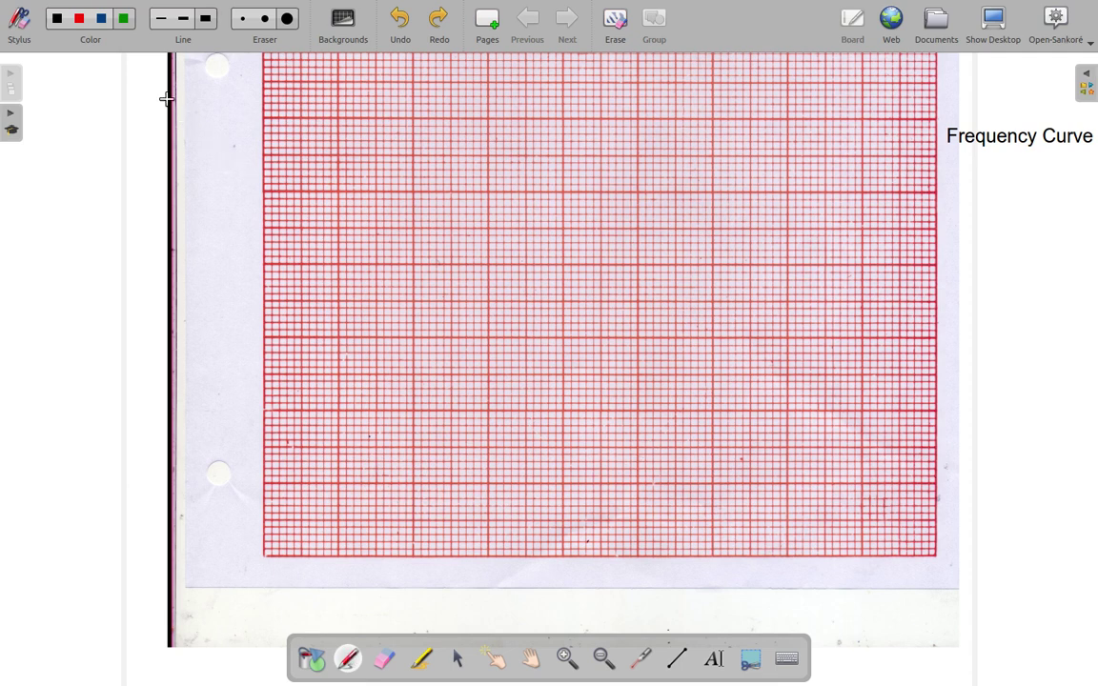
pyautogui.moveTo(335, 554)
pyautogui.mouseDown()
pyautogui.moveTo(441, 467)
pyautogui.moveTo(474, 415)
pyautogui.moveTo(524, 245)
pyautogui.moveTo(562, 204)
pyautogui.moveTo(603, 202)
pyautogui.moveTo(679, 273)
pyautogui.moveTo(739, 459)
pyautogui.moveTo(820, 556)
pyautogui.mouseUp()
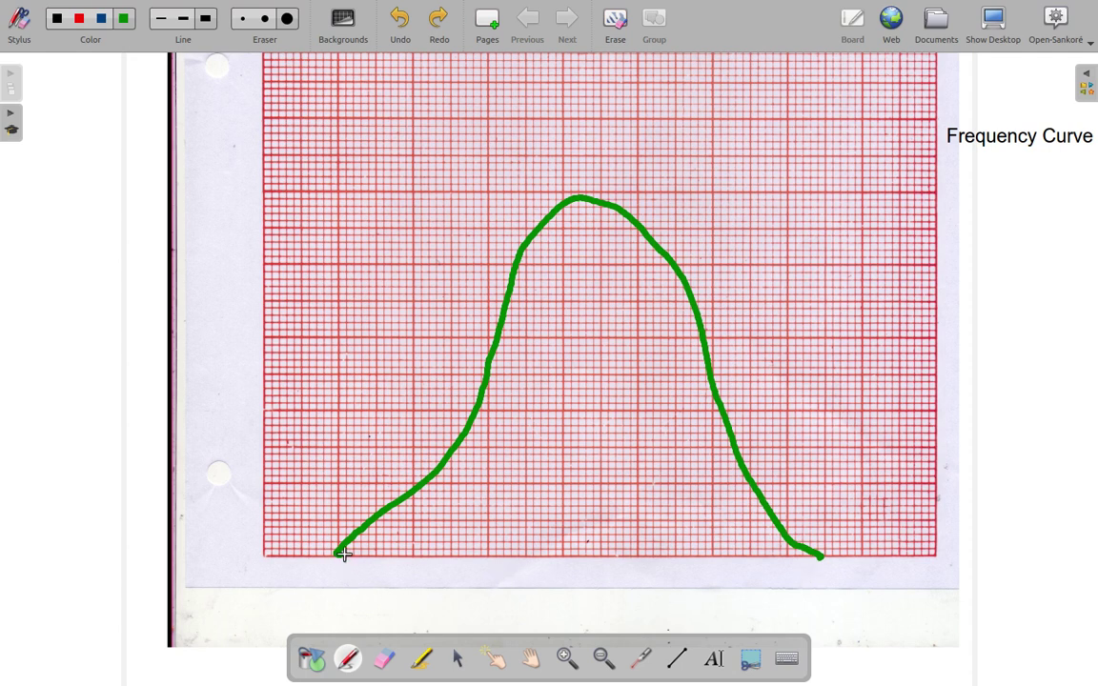
pyautogui.moveTo(337, 553); pyautogui.dragTo(357, 565)
# Step: Close the bell curve with a straight base line joining both ends, then show the desktop
pyautogui.click(677, 658)
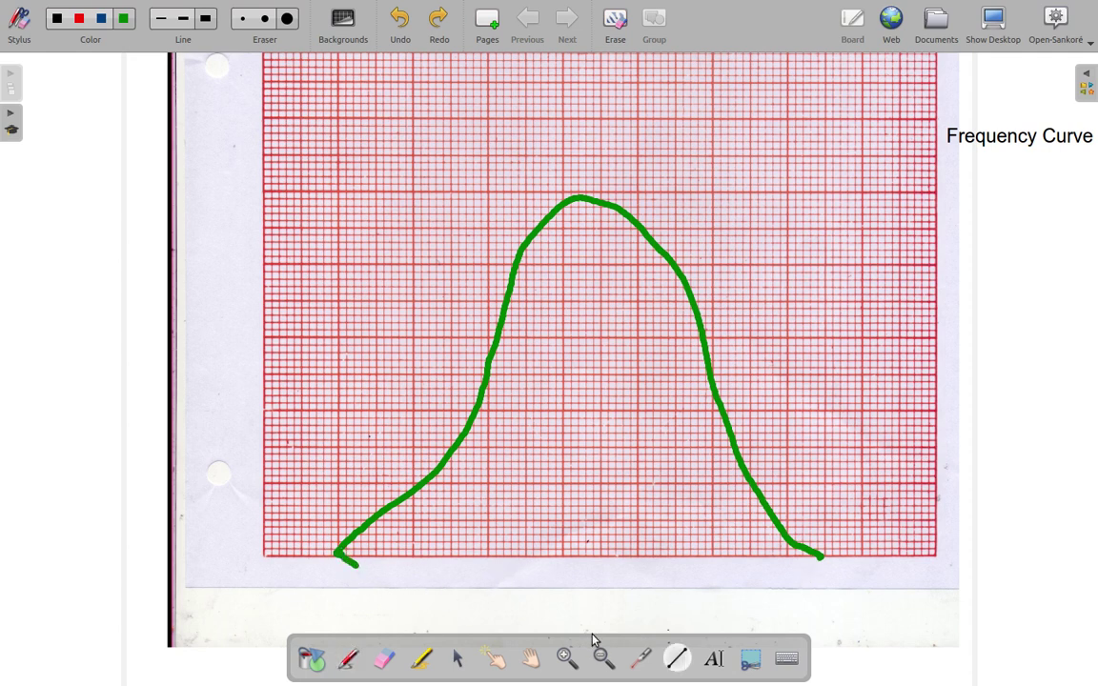
pyautogui.moveTo(334, 557); pyautogui.dragTo(461, 557)
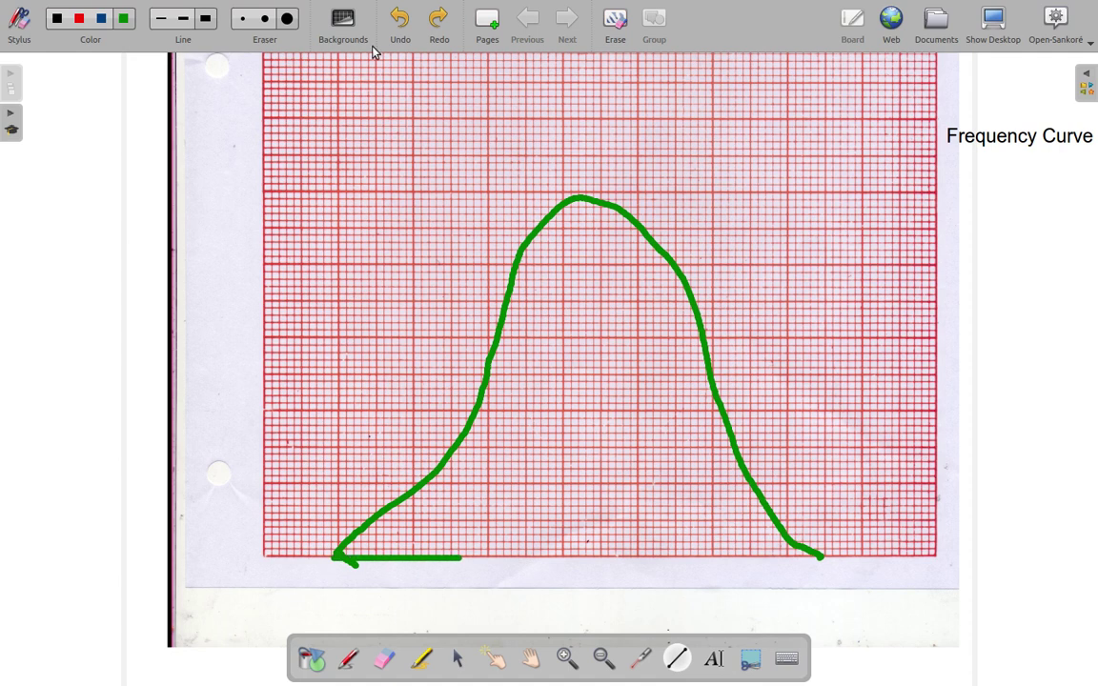
pyautogui.click(399, 21)
pyautogui.click(399, 21)
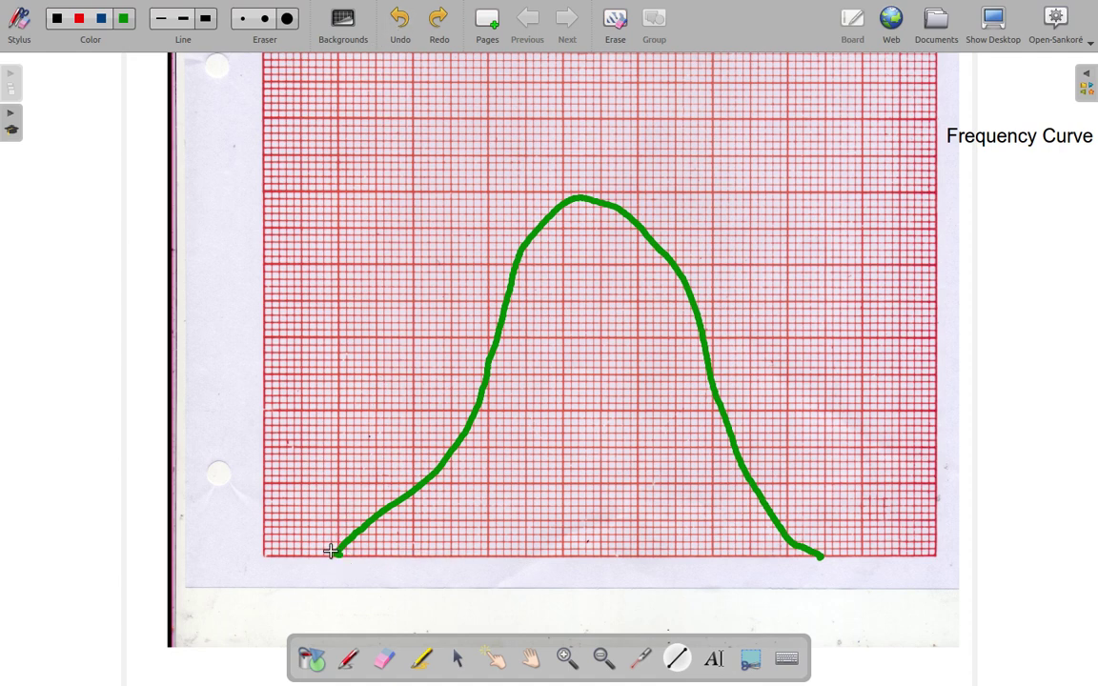
pyautogui.moveTo(331, 550); pyautogui.dragTo(819, 552)
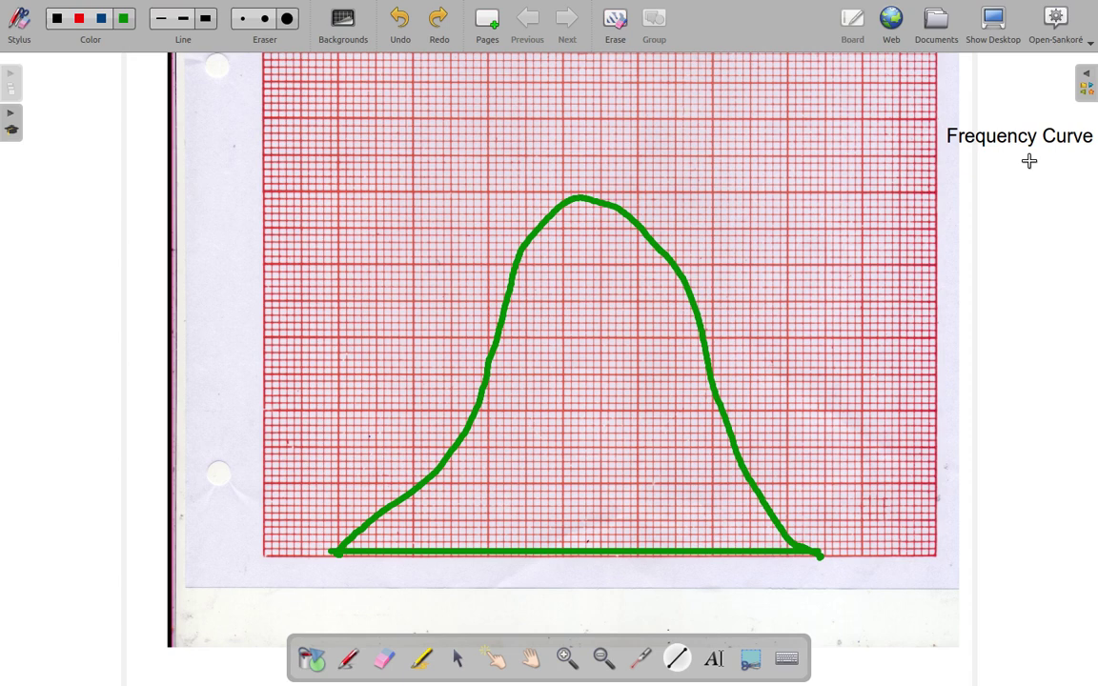
pyautogui.click(994, 27)
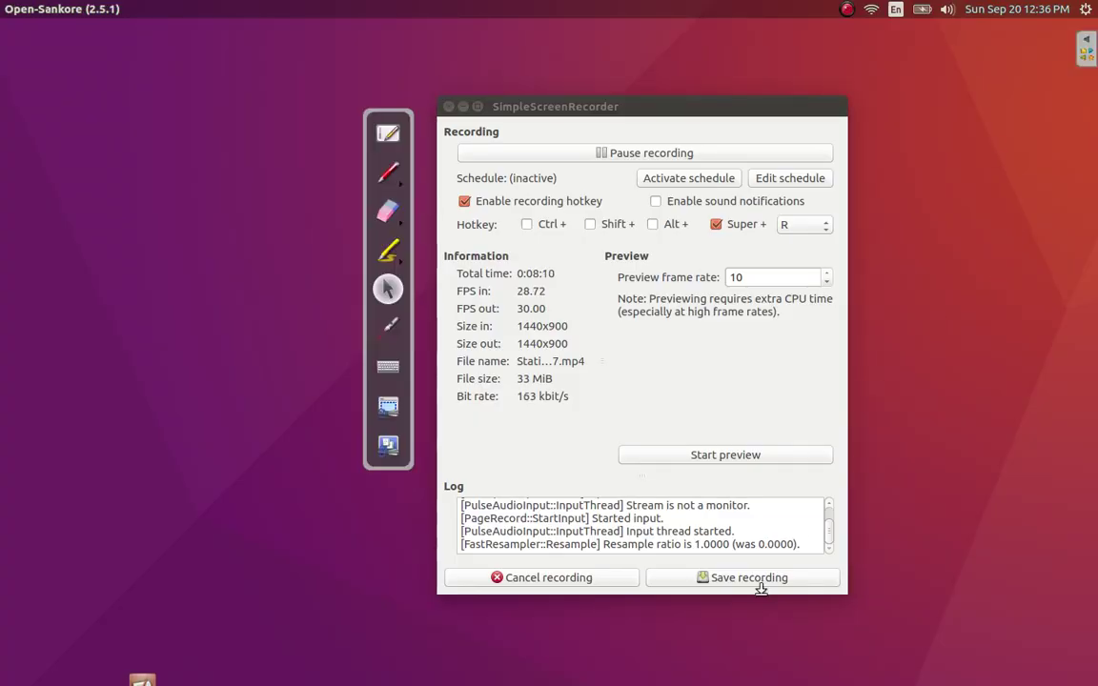